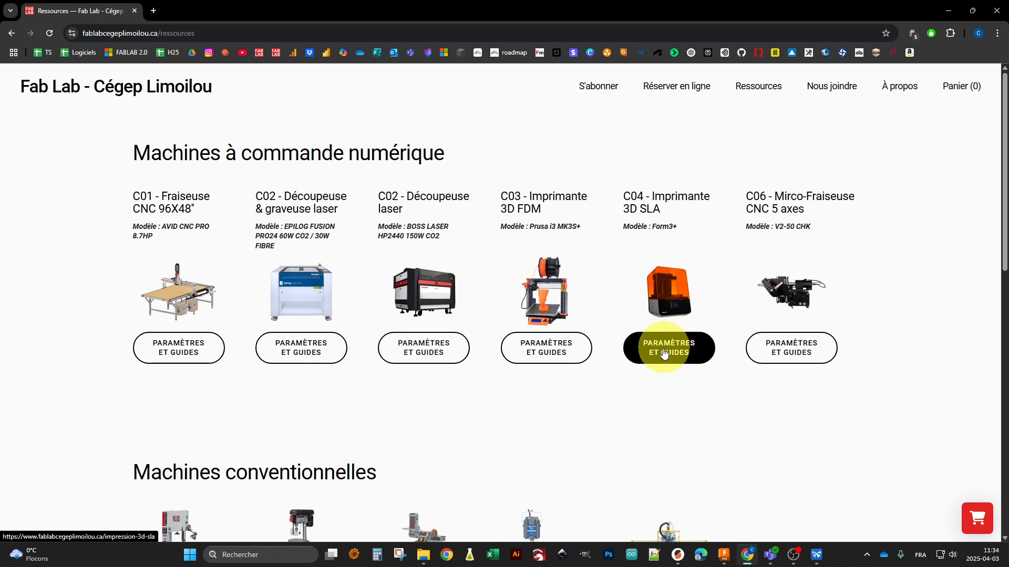
# Step: Open the parameters and guides page for the C04 SLA 3D printer and view its usage guides section
pyautogui.click(663, 353)
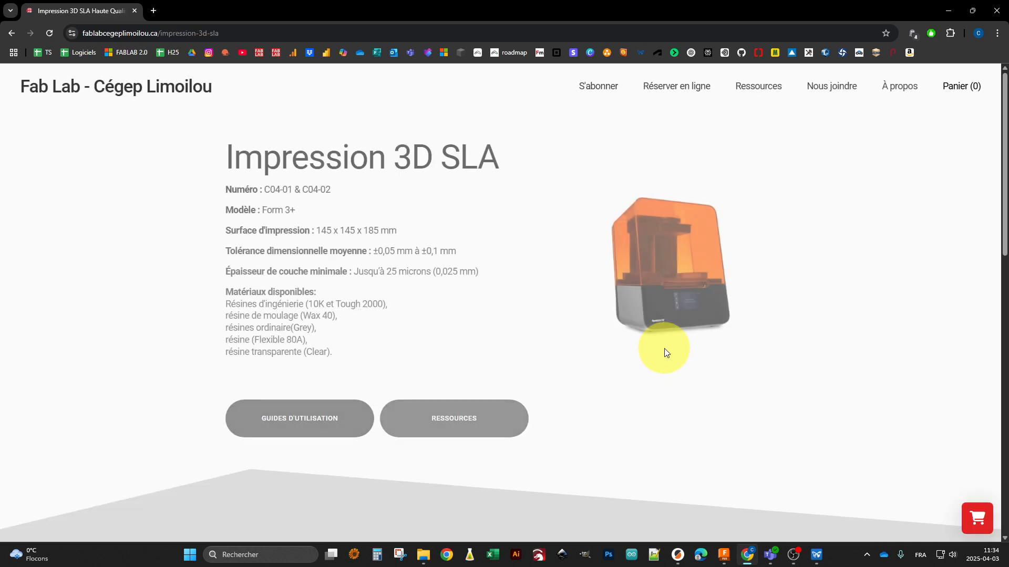
pyautogui.click(295, 419)
pyautogui.scroll(-1, 298, 418)
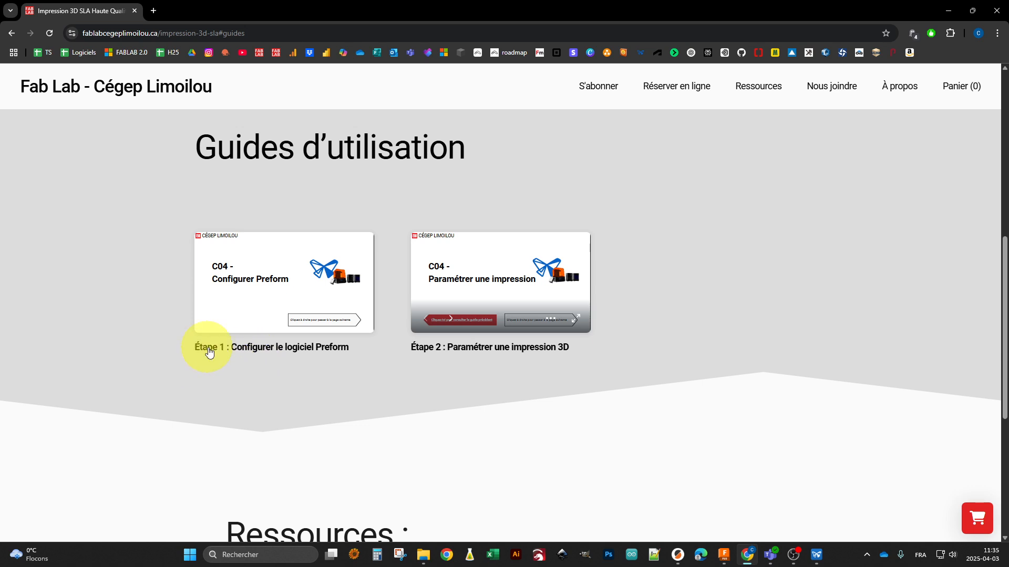
# Step: Switch to PreForm, finish the pending base-face selection for the forked pawl, and close the orientation settings
pyautogui.click(945, 12)
pyautogui.click(817, 556)
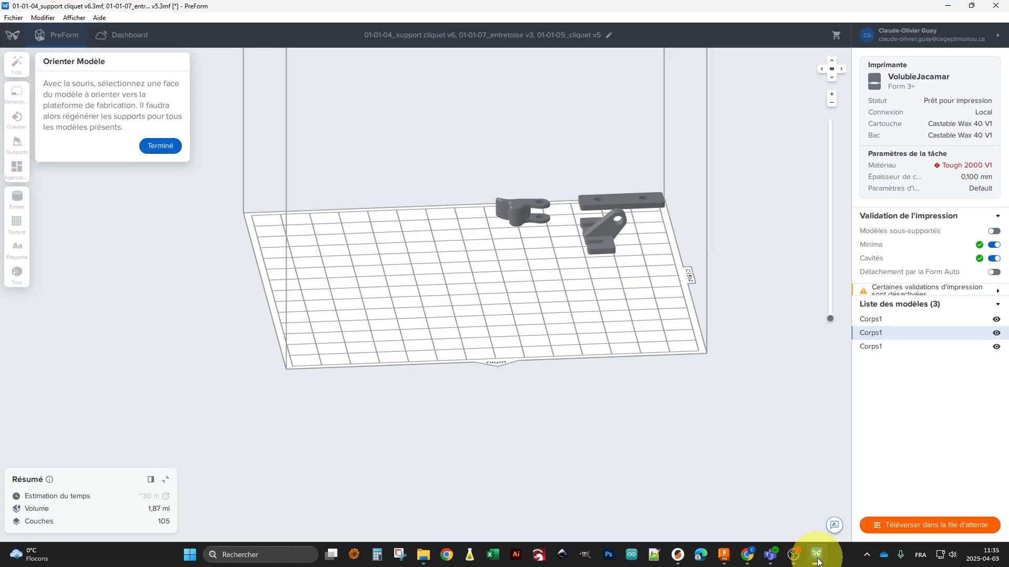
pyautogui.moveTo(572, 308); pyautogui.dragTo(471, 404, button='middle')
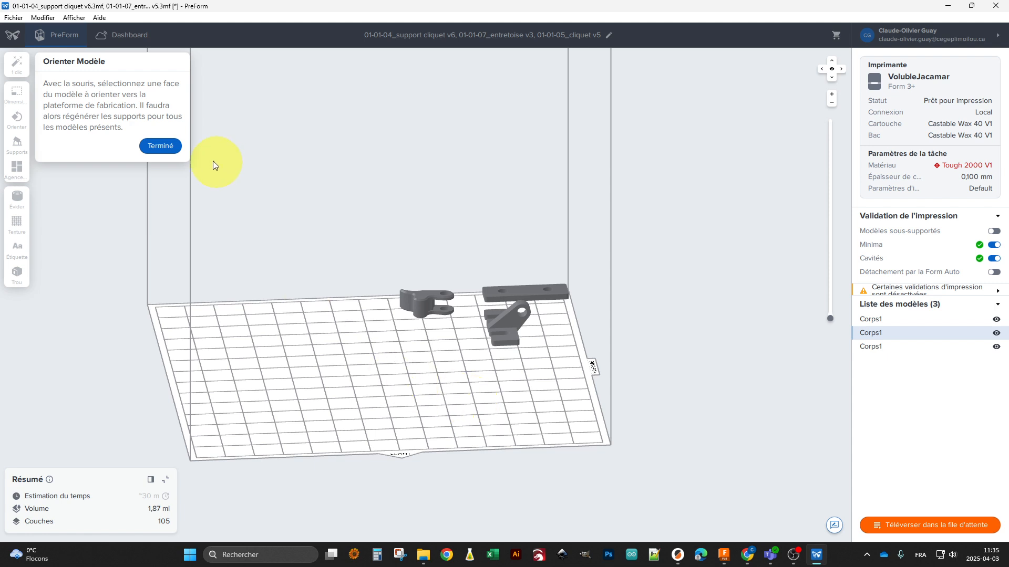
pyautogui.click(160, 146)
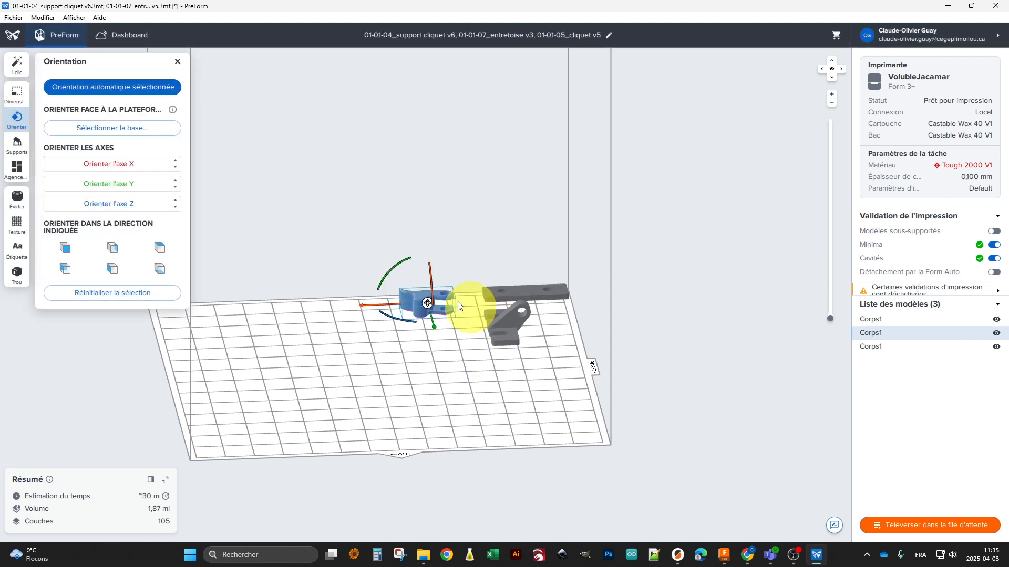
pyautogui.click(178, 62)
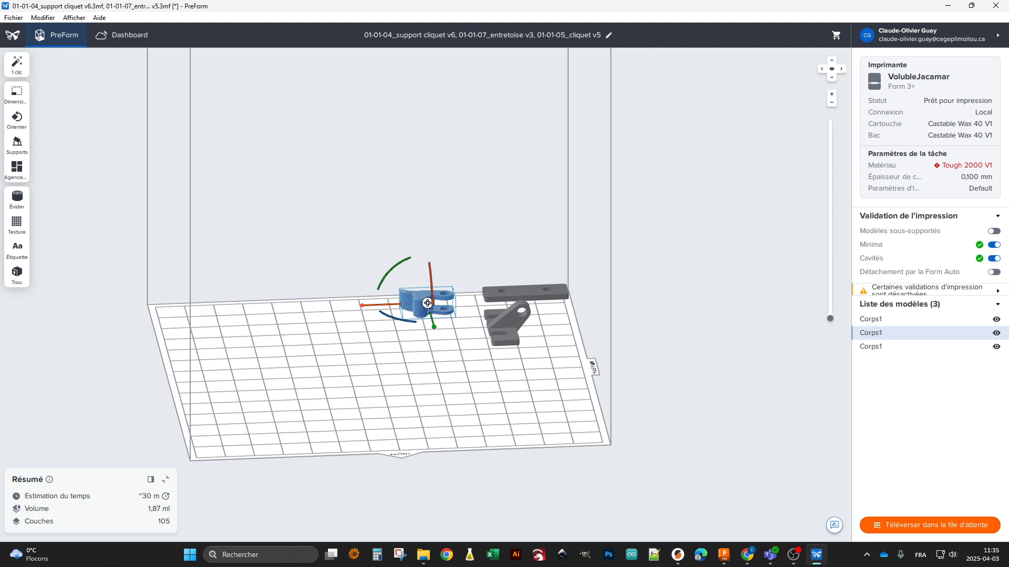
# Step: Add a fourth model to the build platform and delete it again
pyautogui.moveTo(894, 203); pyautogui.dragTo(491, 403)
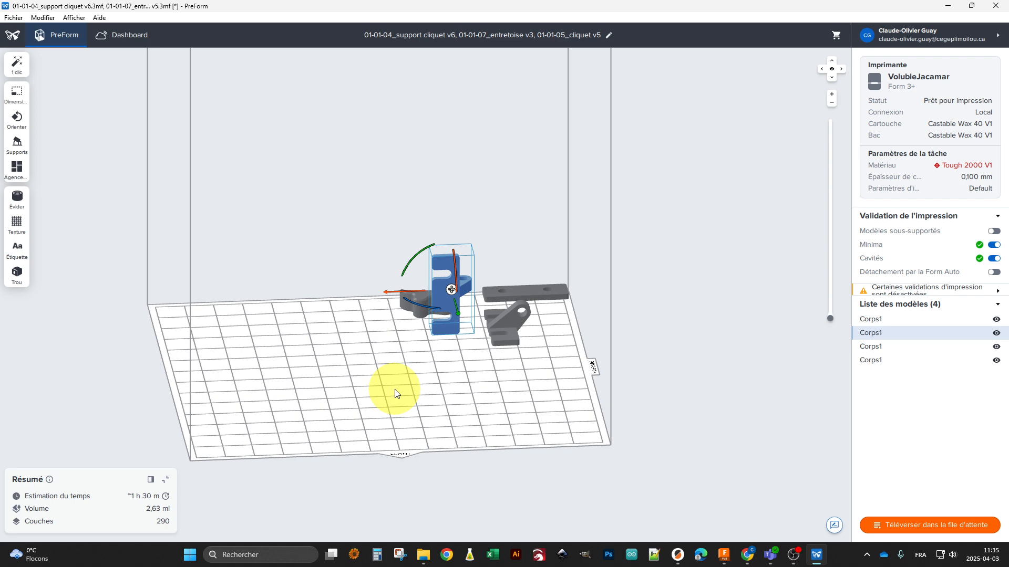
pyautogui.press('Delete')
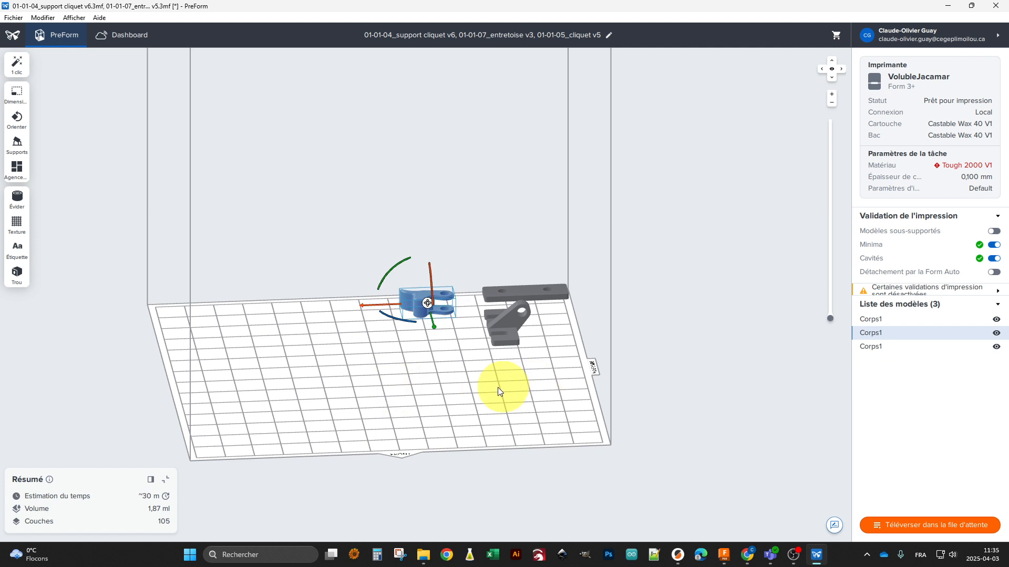
# Step: Orient the slotted bracket by selecting its upper flat face as the base against the build platform
pyautogui.moveTo(692, 326); pyautogui.dragTo(589, 383, button='right')
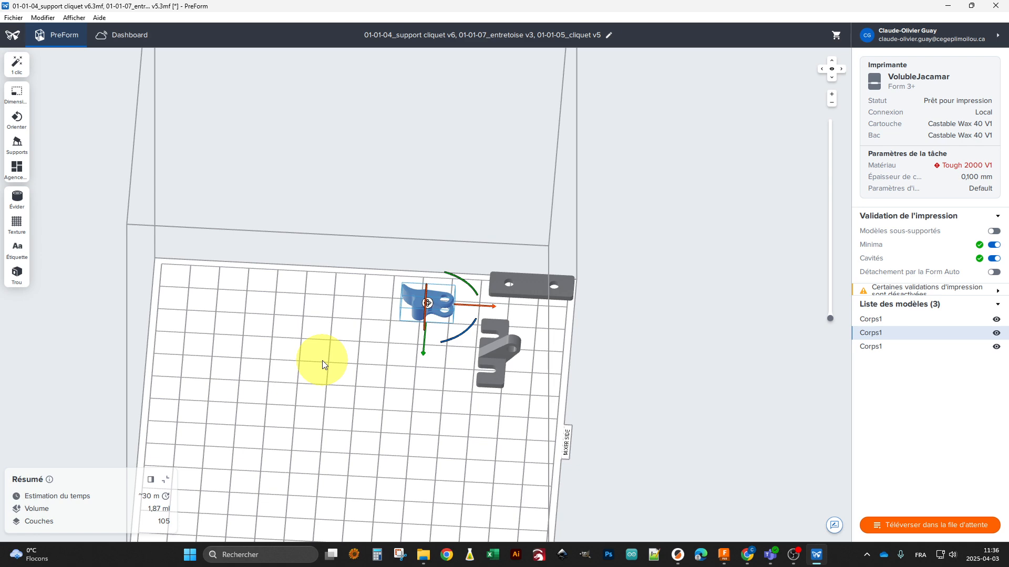
pyautogui.moveTo(368, 361); pyautogui.dragTo(371, 315, button='right')
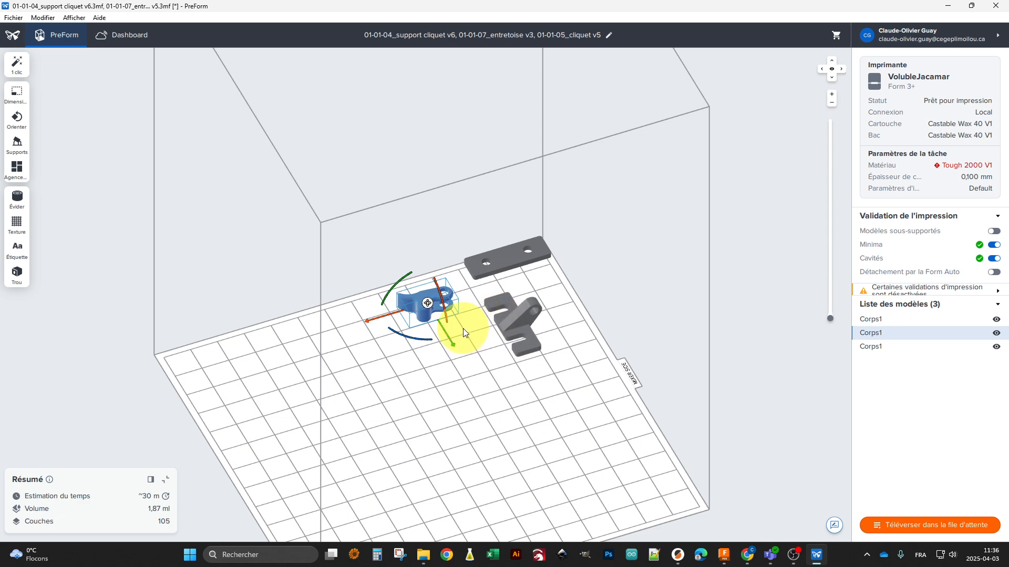
pyautogui.click(17, 120)
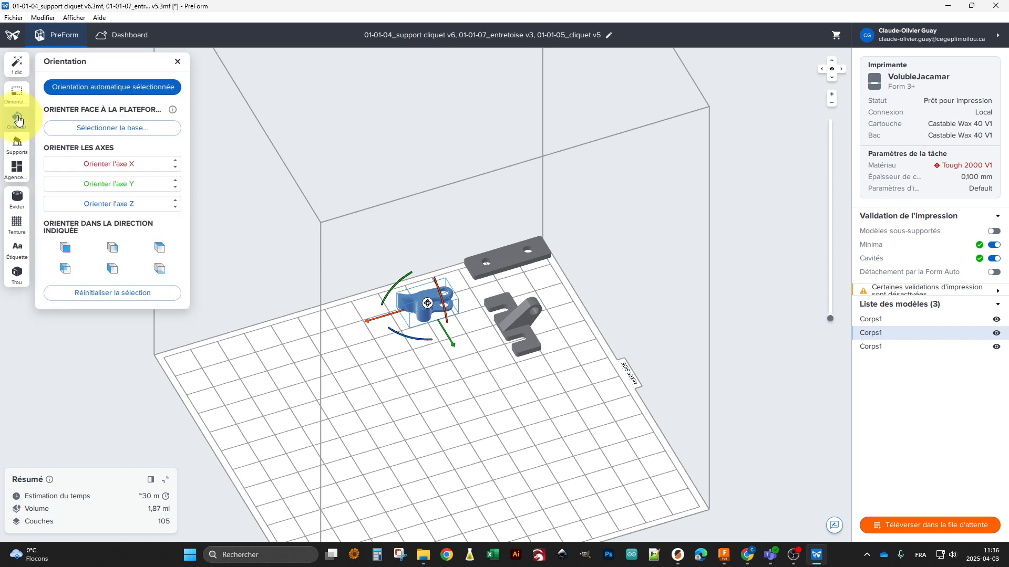
pyautogui.click(101, 130)
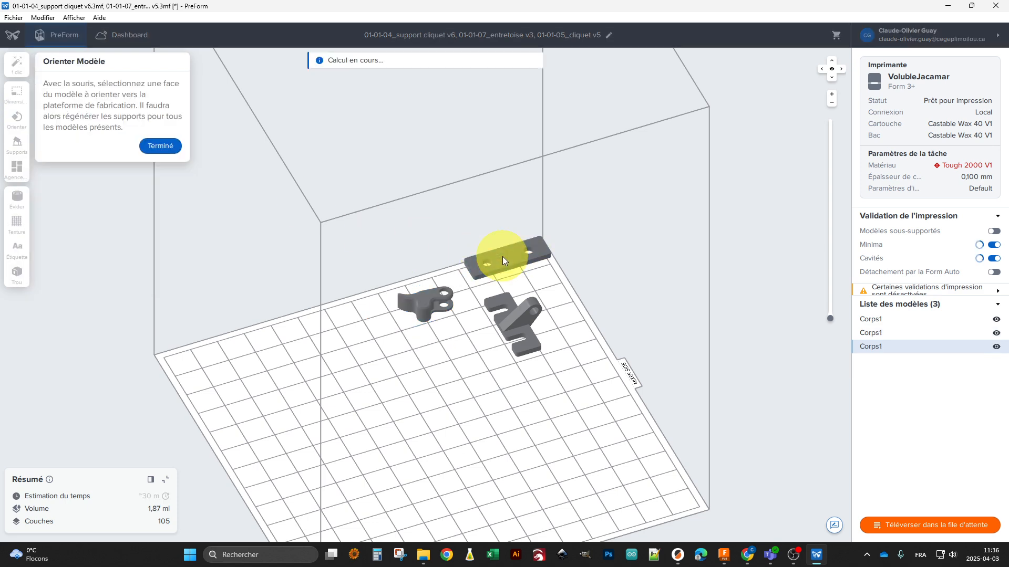
pyautogui.click(504, 298)
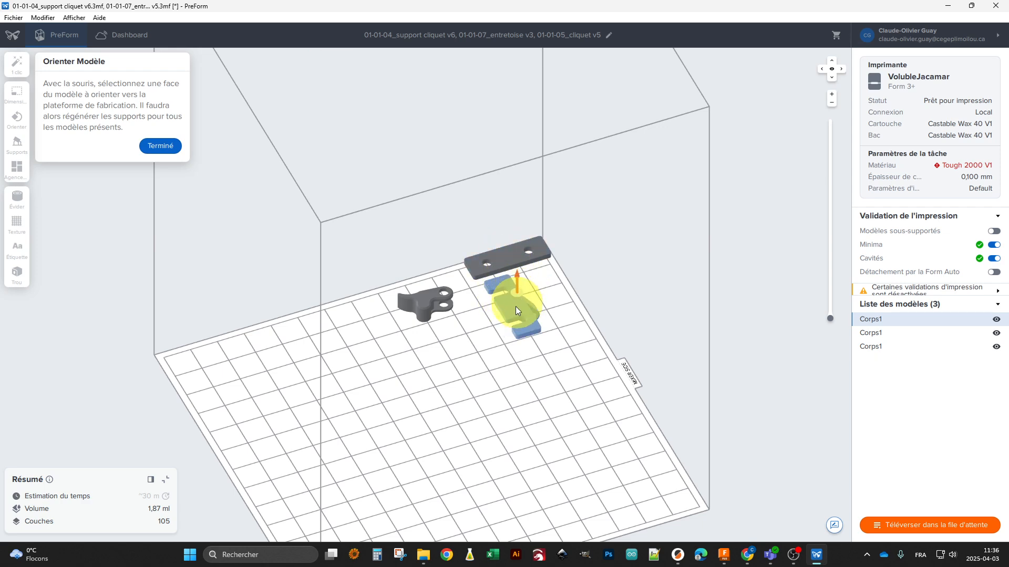
pyautogui.moveTo(515, 307); pyautogui.dragTo(468, 338, button='right')
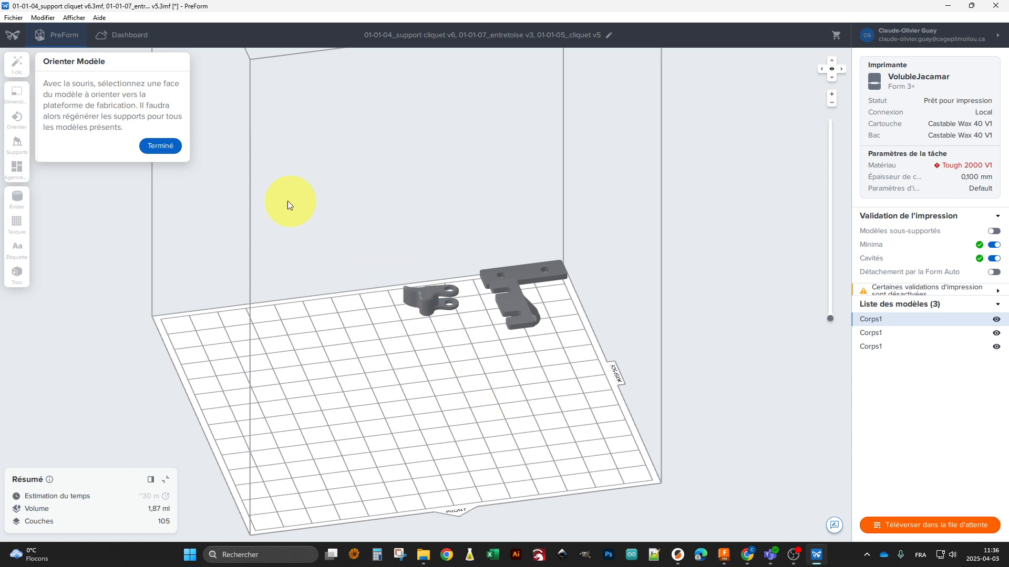
pyautogui.click(160, 146)
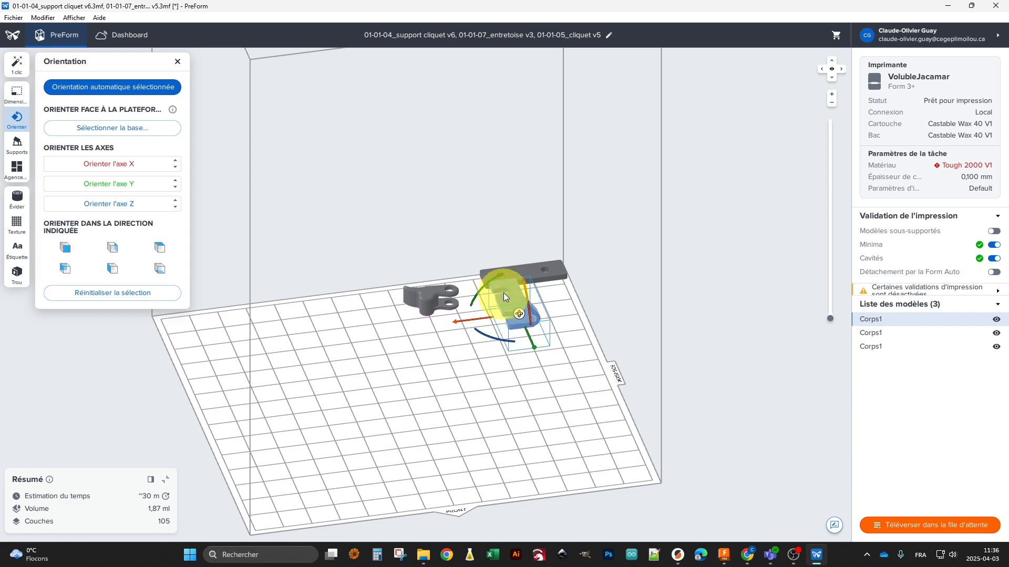
# Step: Set the slotted bracket back on its flat underside and rotate it so it tilts relative to the build platform
pyautogui.click(93, 133)
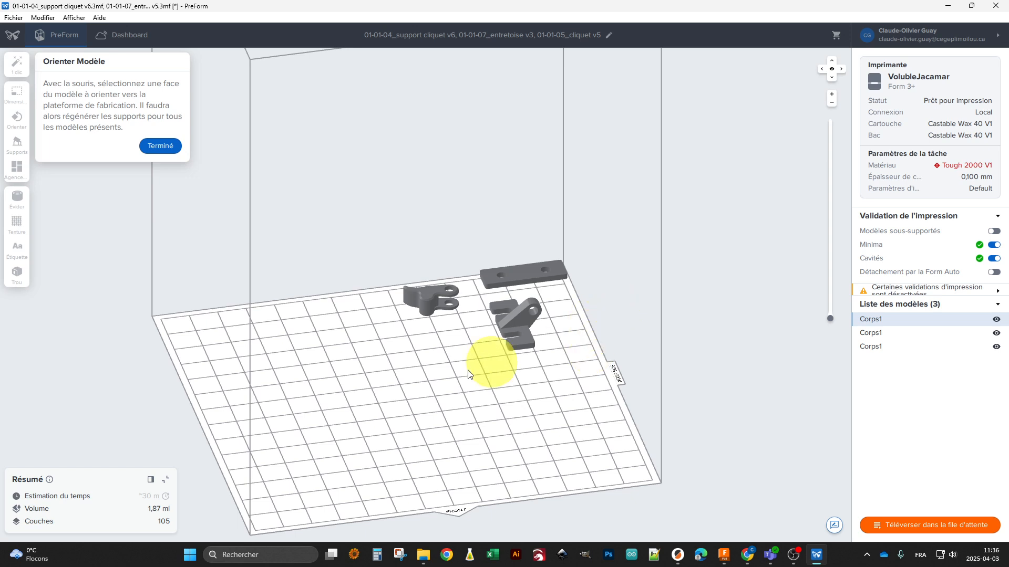
pyautogui.click(155, 149)
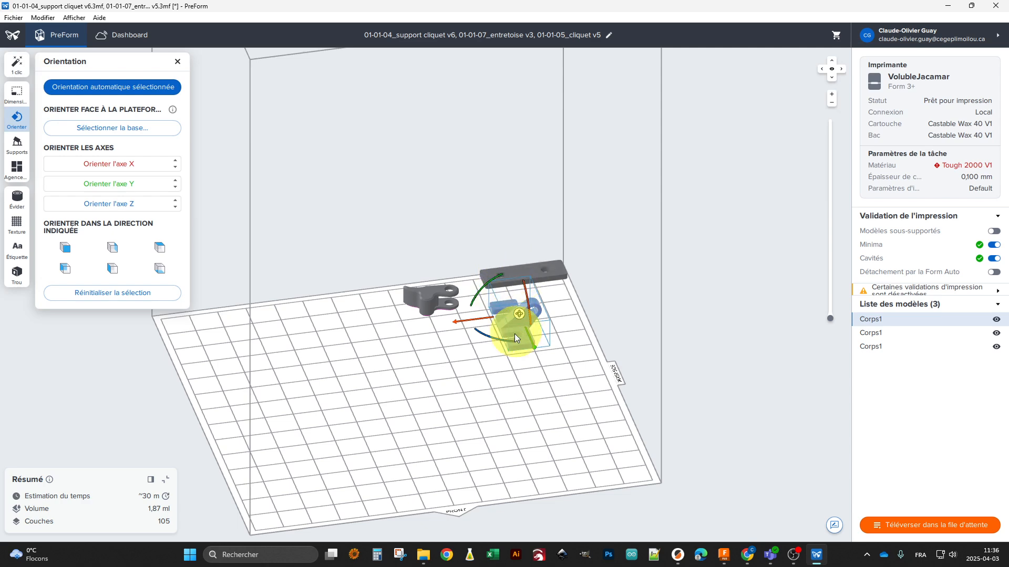
pyautogui.scroll(5, 515, 333)
pyautogui.scroll(-2, 484, 312)
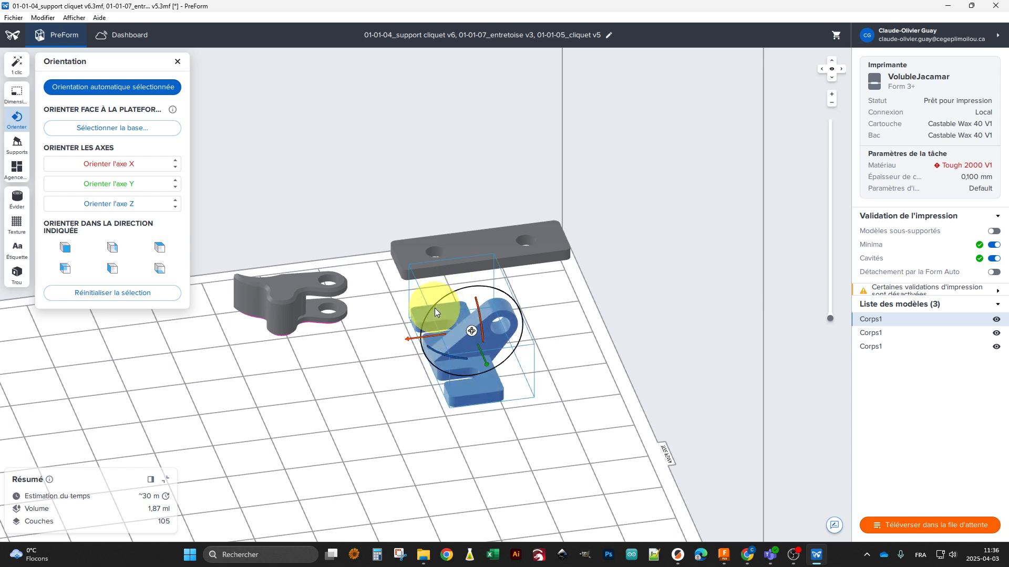
pyautogui.moveTo(441, 295)
pyautogui.mouseDown()
pyautogui.moveTo(428, 329)
pyautogui.moveTo(438, 295)
pyautogui.mouseUp()
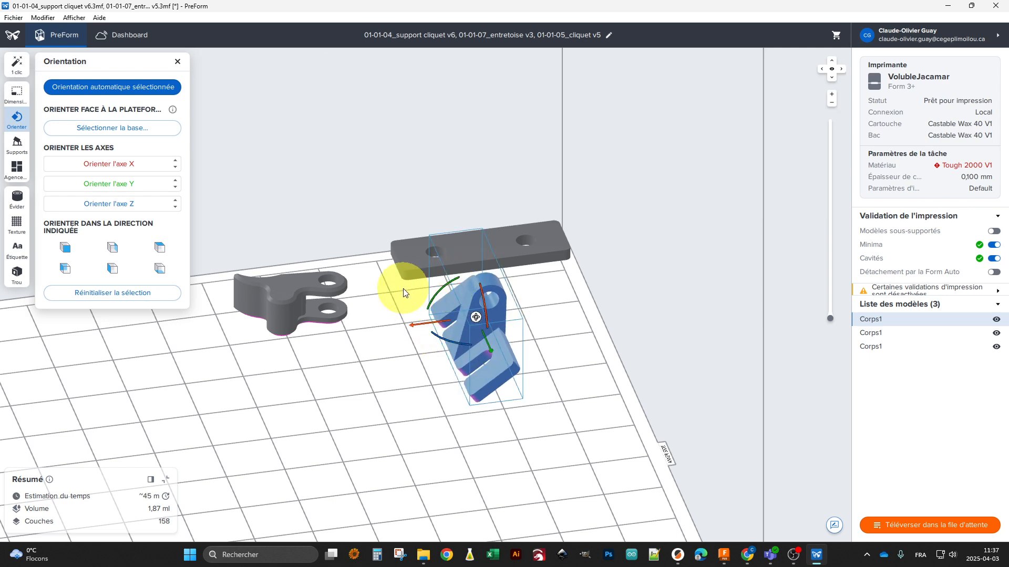
# Step: Rotate the two-hole plate and the forked pawl so each sits at an angle to the build platform
pyautogui.click(540, 248)
pyautogui.moveTo(488, 241); pyautogui.dragTo(482, 210)
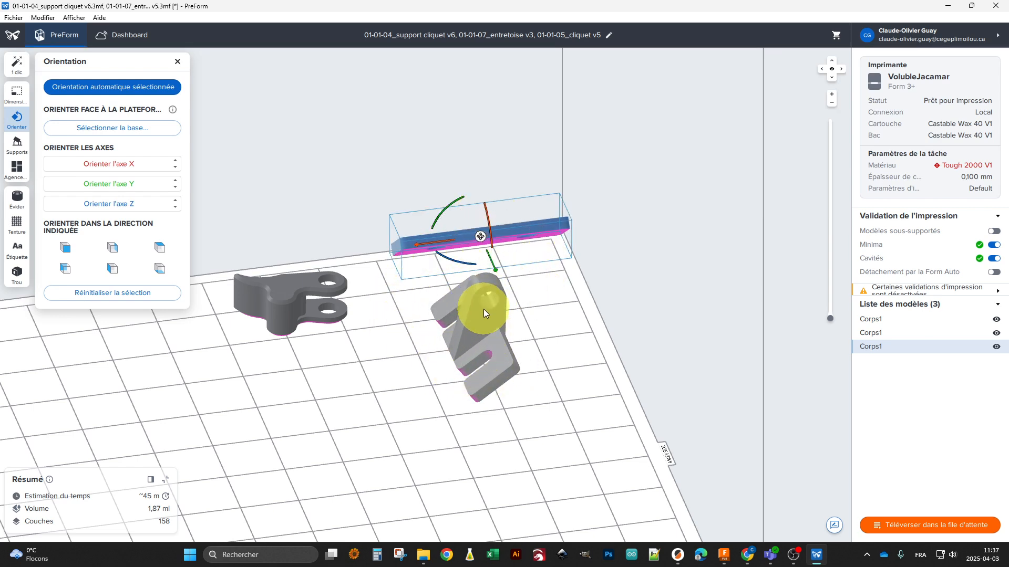
pyautogui.click(283, 316)
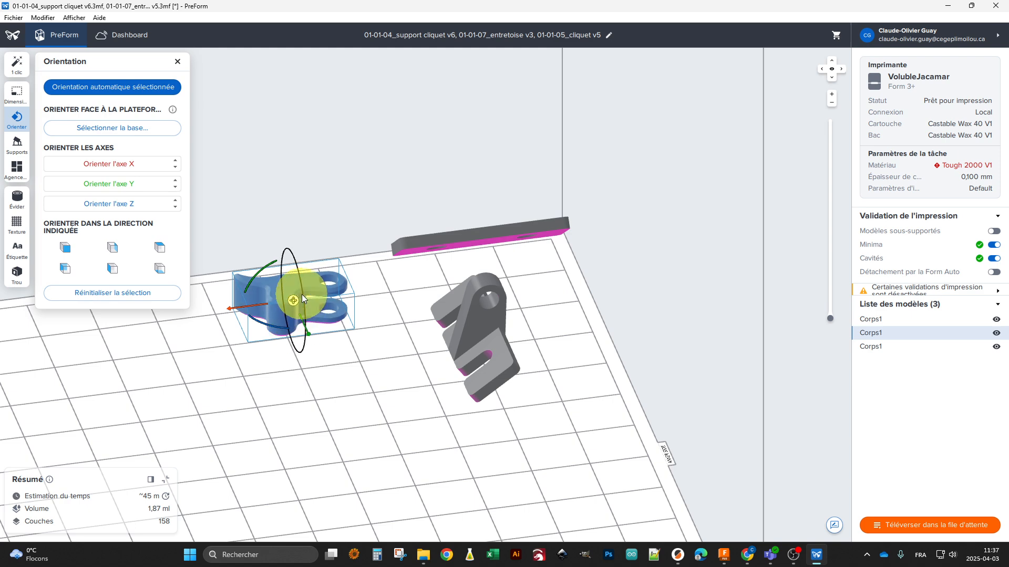
pyautogui.moveTo(302, 298); pyautogui.dragTo(280, 207)
pyautogui.moveTo(286, 266); pyautogui.dragTo(247, 273)
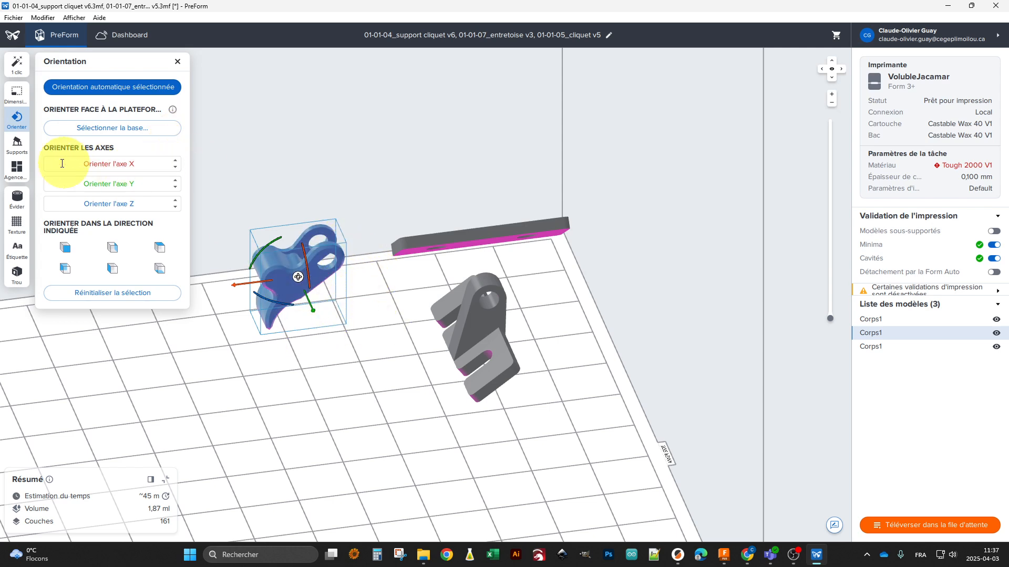
# Step: Generate supports automatically for the selected forked pawl and inspect them from several sides
pyautogui.click(17, 144)
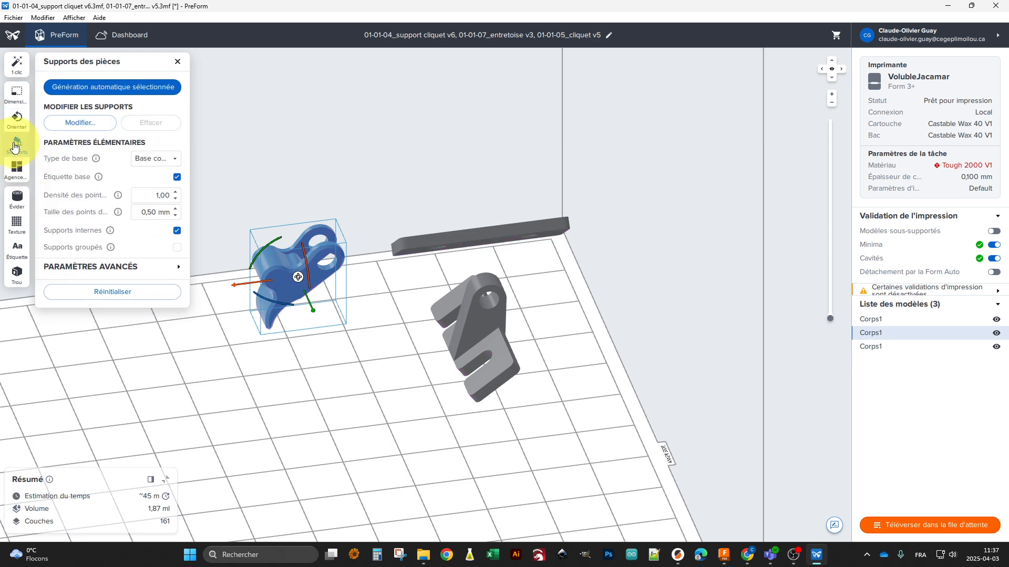
pyautogui.click(100, 87)
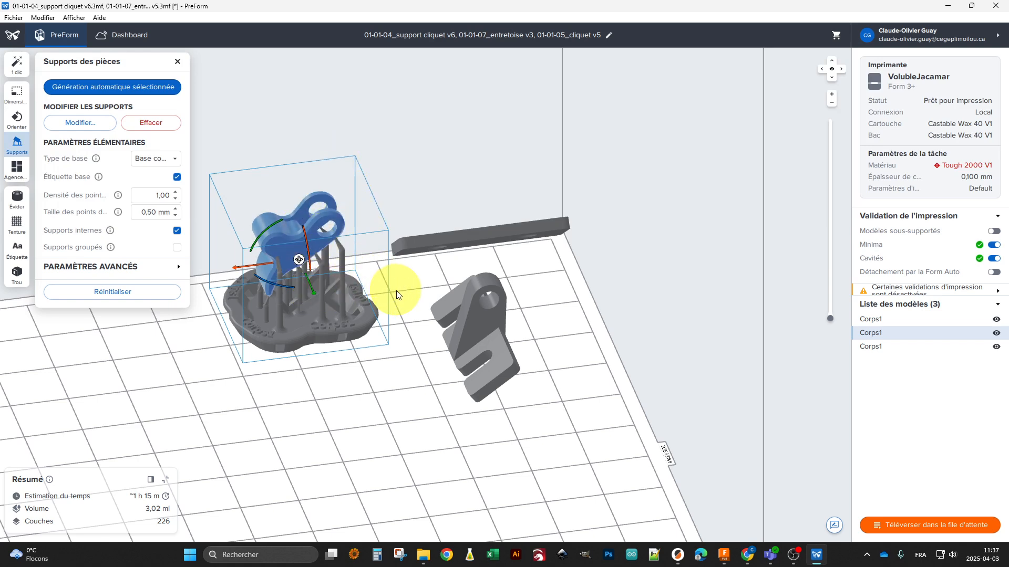
pyautogui.moveTo(394, 288); pyautogui.dragTo(18, 258, button='right')
pyautogui.moveTo(340, 294); pyautogui.dragTo(266, 258, button='right')
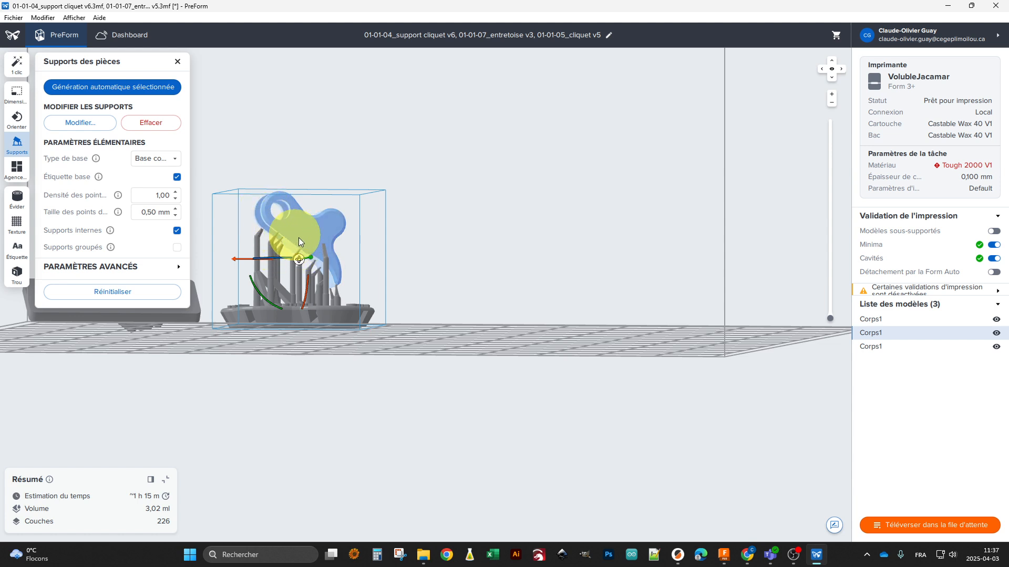
pyautogui.moveTo(320, 343); pyautogui.dragTo(329, 370, button='right')
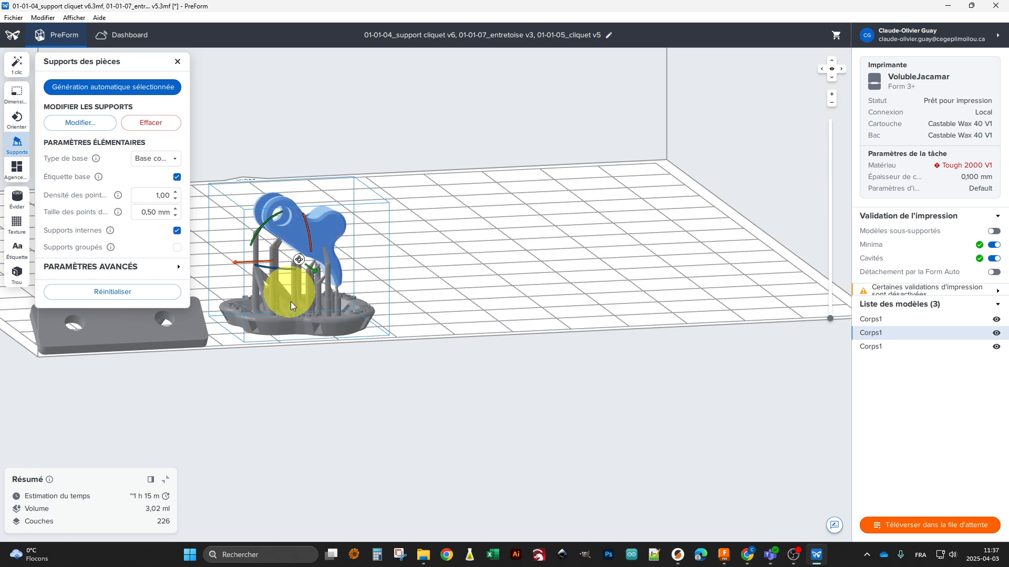
pyautogui.moveTo(294, 333); pyautogui.dragTo(301, 304, button='right')
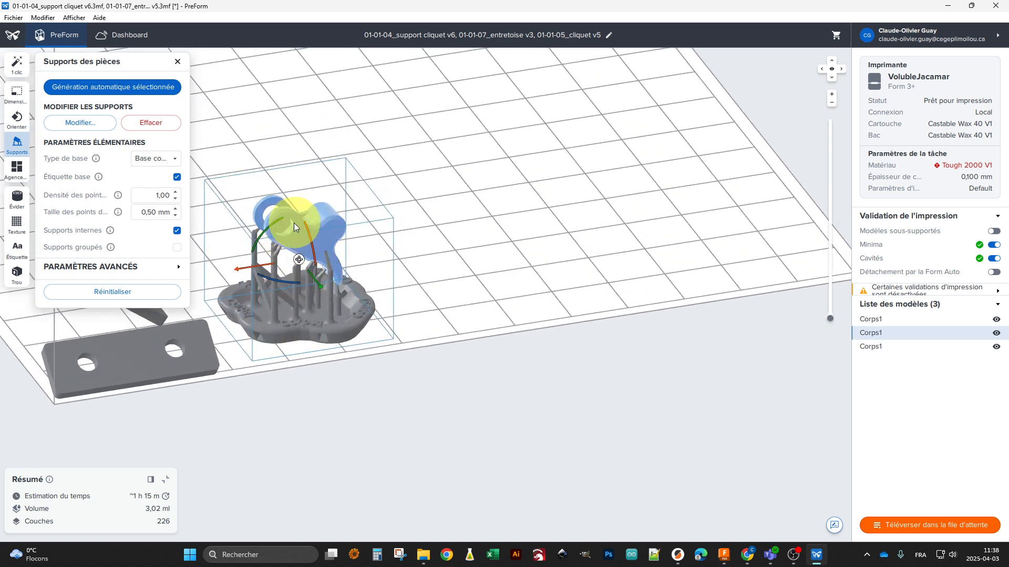
# Step: Rotate the forked pawl by about 13°, regenerate its supports automatically, and check the contact areas
pyautogui.moveTo(266, 224); pyautogui.dragTo(277, 219)
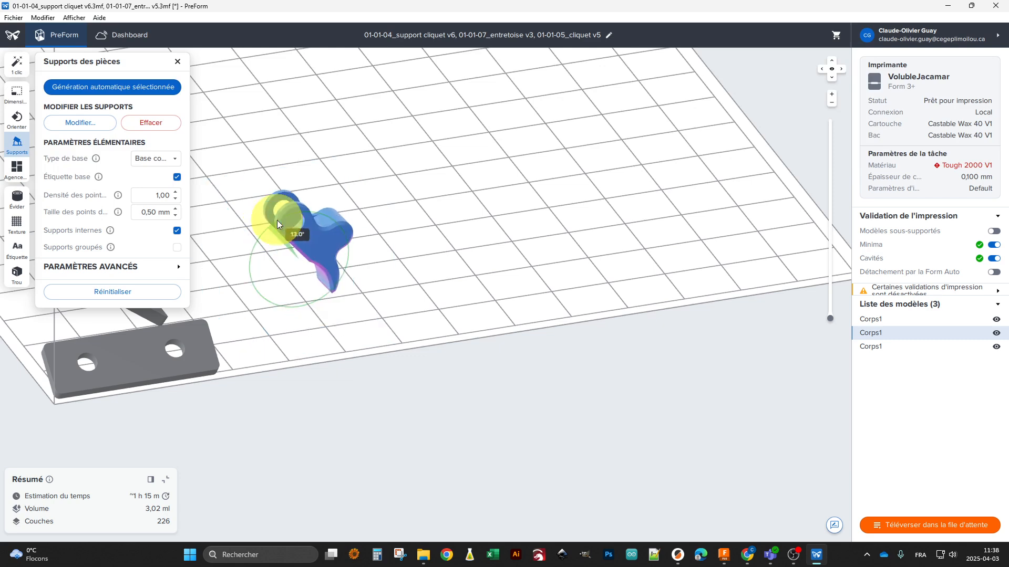
pyautogui.click(151, 90)
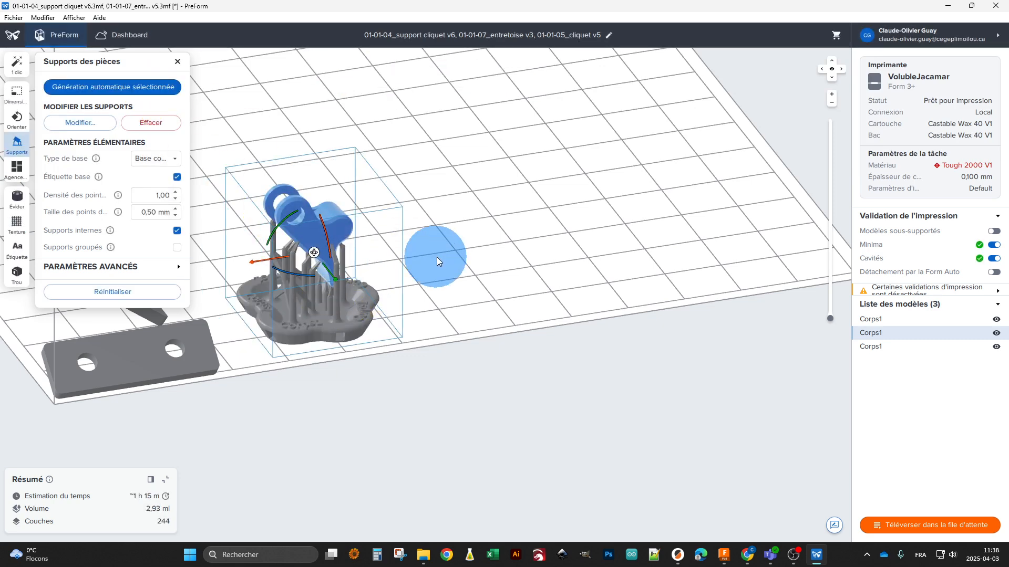
pyautogui.moveTo(437, 257); pyautogui.dragTo(639, 200, button='right')
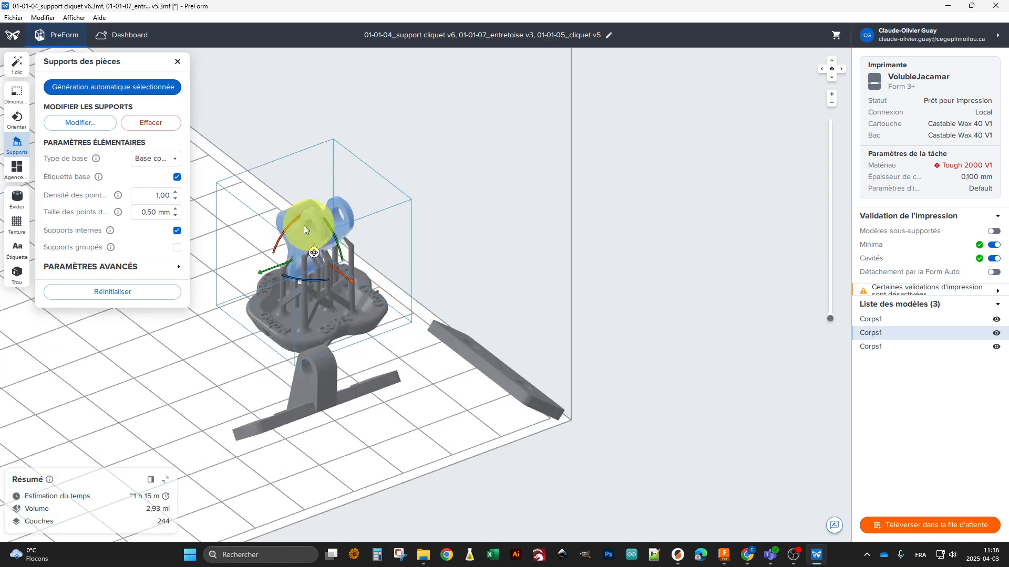
pyautogui.moveTo(270, 271); pyautogui.dragTo(314, 228, button='right')
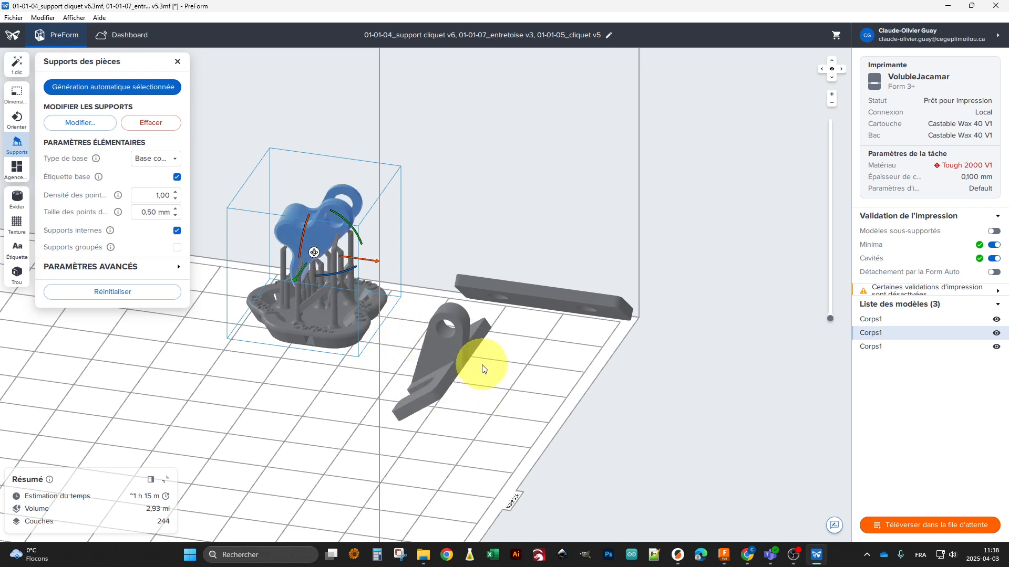
# Step: Select the slotted bracket and the two-hole plate together, generate supports for both automatically, and clear the selection
pyautogui.click(468, 352)
pyautogui.keyDown('ctrl'); pyautogui.click(537, 301); pyautogui.keyUp('ctrl')
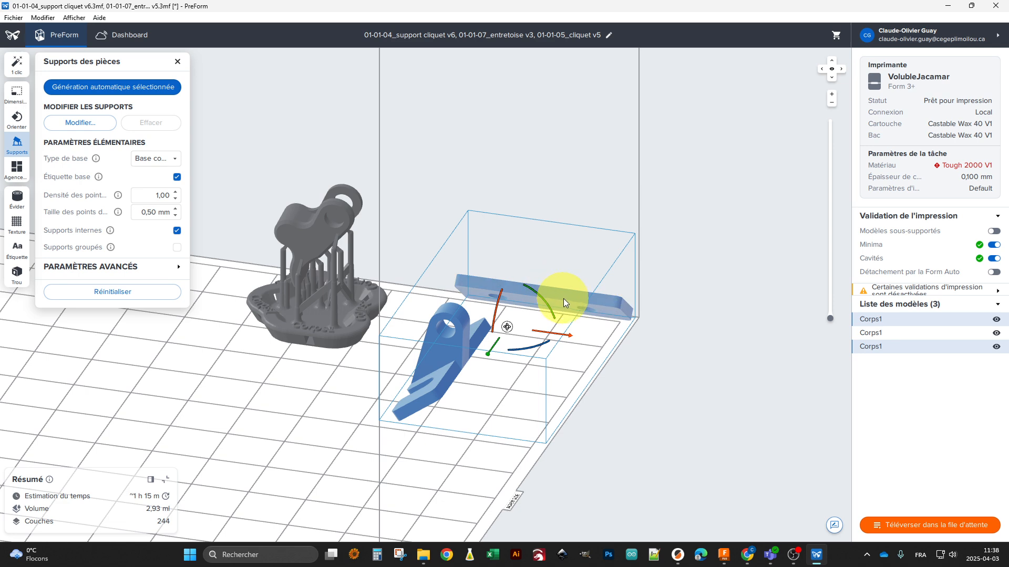
pyautogui.click(140, 90)
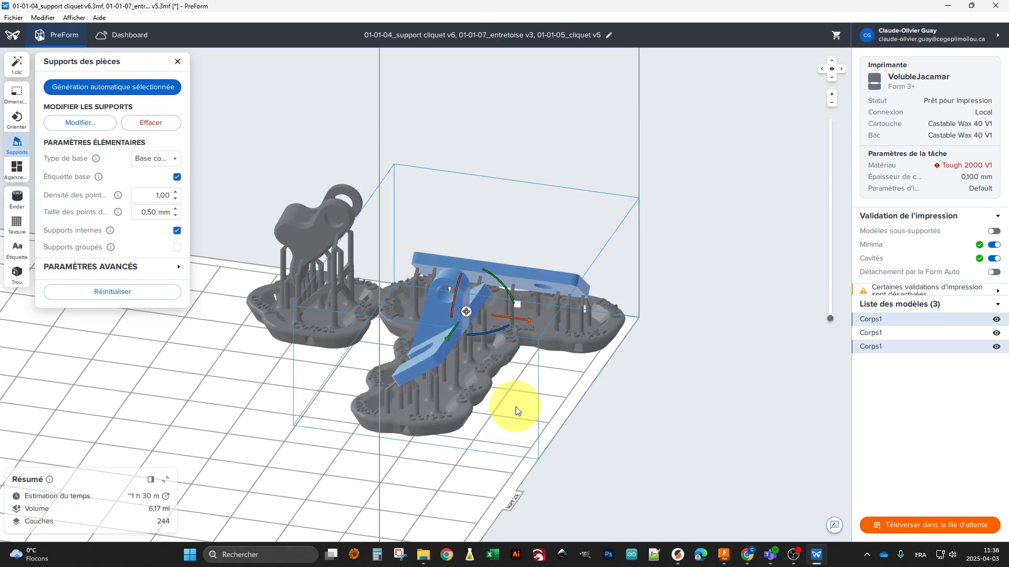
pyautogui.scroll(-3, 510, 415)
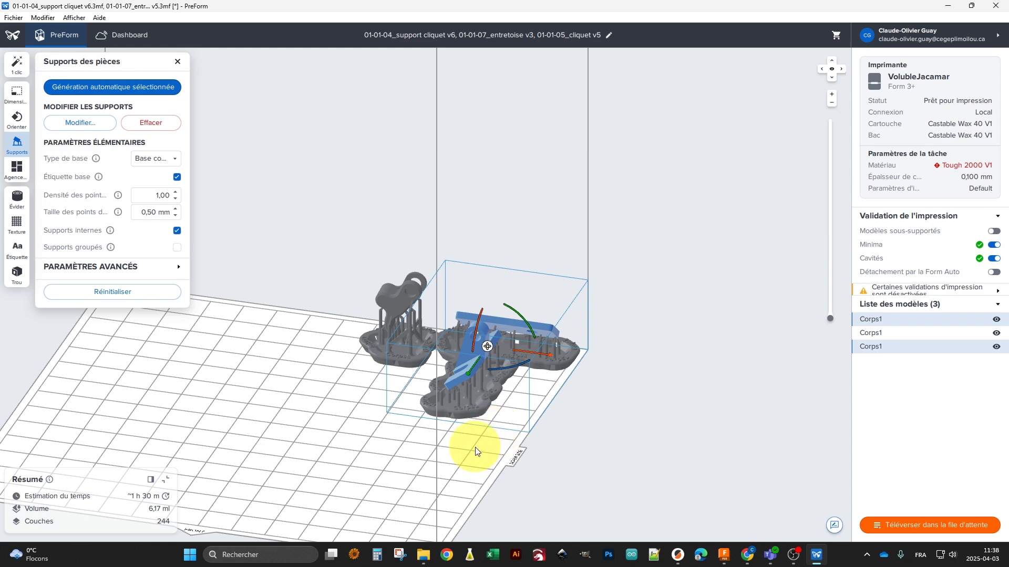
pyautogui.click(463, 440)
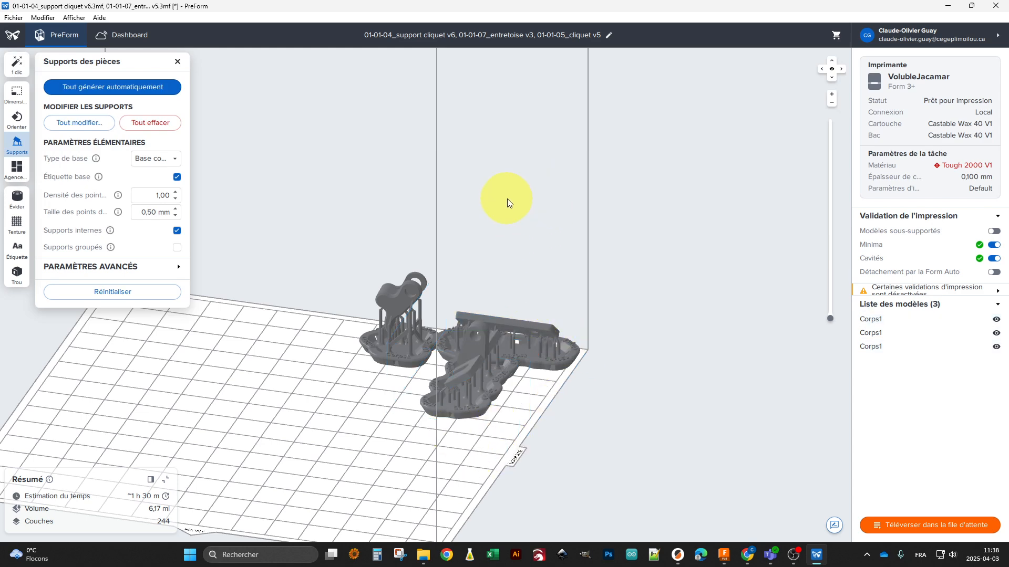
# Step: Move the forked pawl a short distance away from the slotted bracket and the two-hole plate on the build platform
pyautogui.moveTo(513, 198); pyautogui.dragTo(662, 238, button='right')
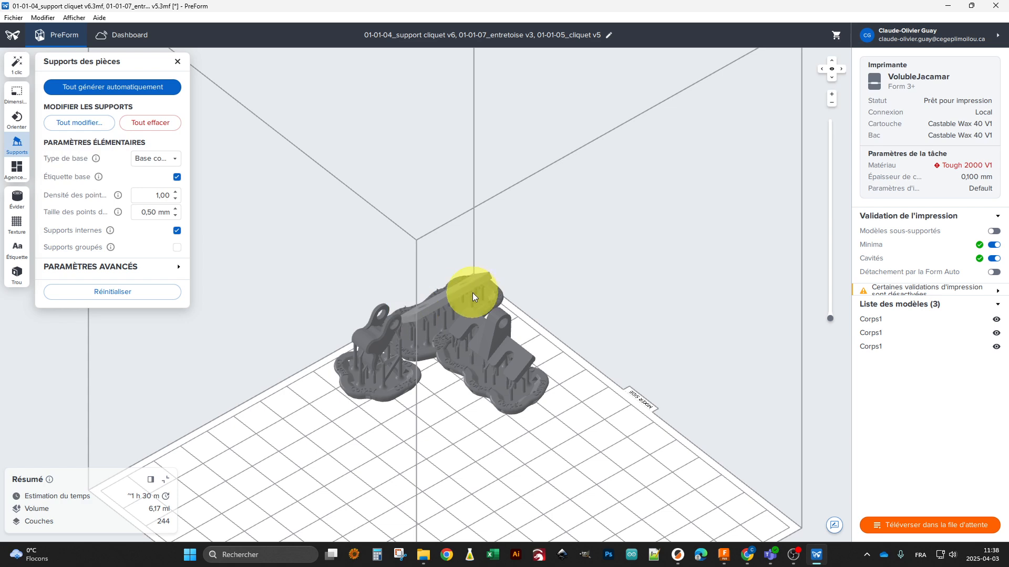
pyautogui.moveTo(473, 296); pyautogui.dragTo(562, 216, button='right')
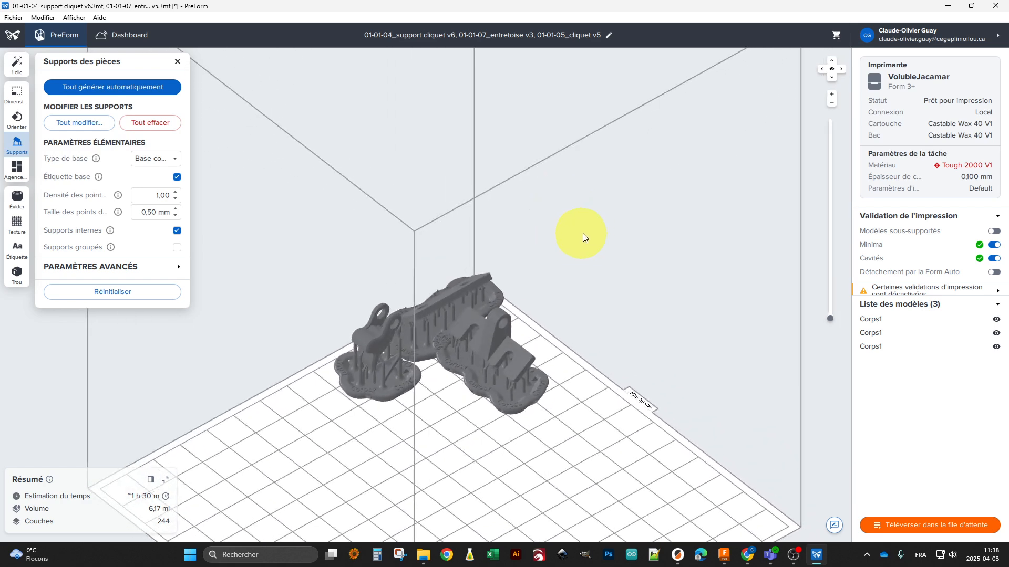
pyautogui.moveTo(582, 235); pyautogui.dragTo(618, 143, button='right')
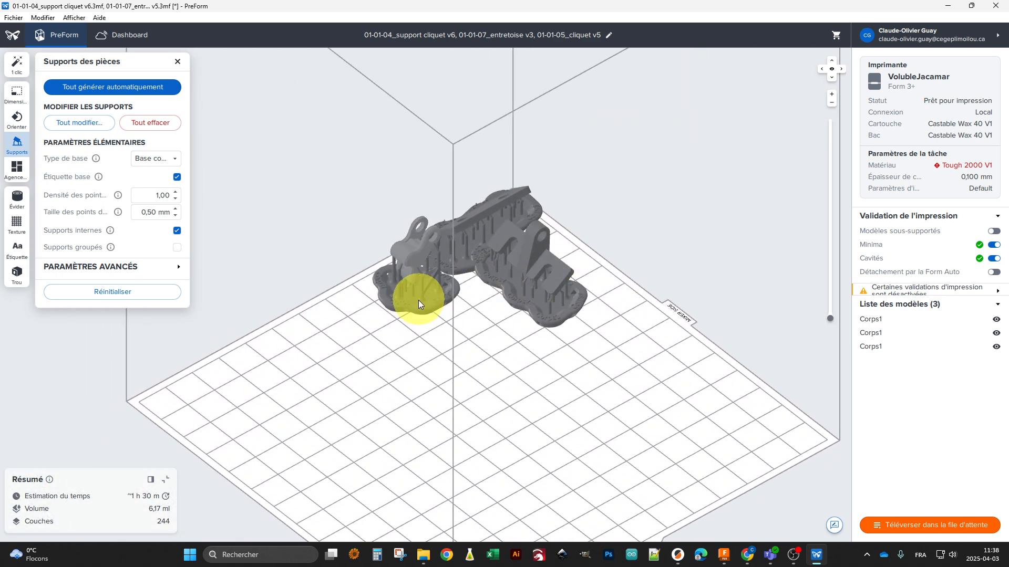
pyautogui.moveTo(418, 302); pyautogui.dragTo(422, 333)
# Step: Edit the forked pawl's supports, adding a contact point on the edge beneath the near ear, removing the adjacent point, and applying the changes
pyautogui.moveTo(549, 379); pyautogui.dragTo(478, 415, button='right')
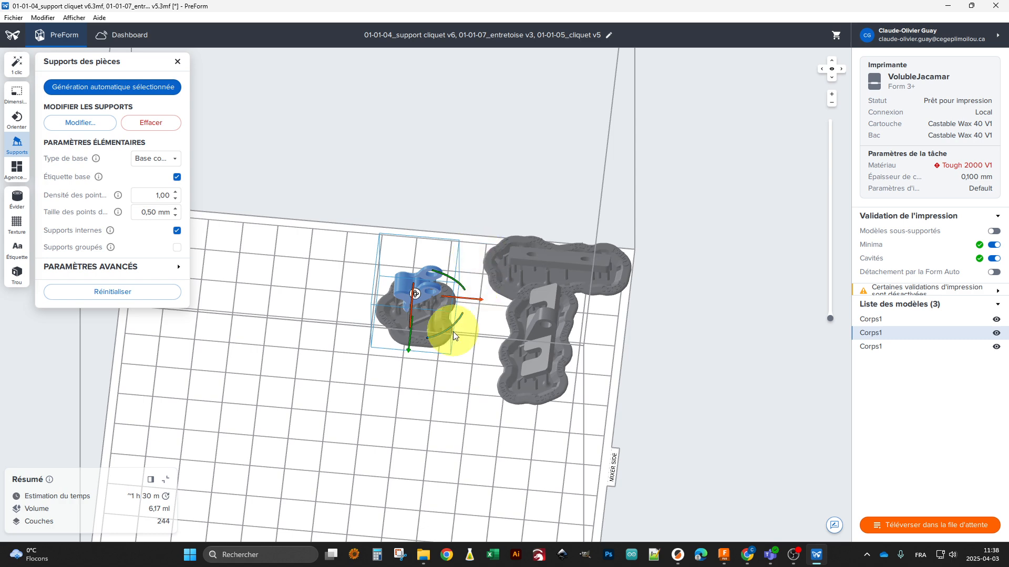
pyautogui.scroll(5, 441, 317)
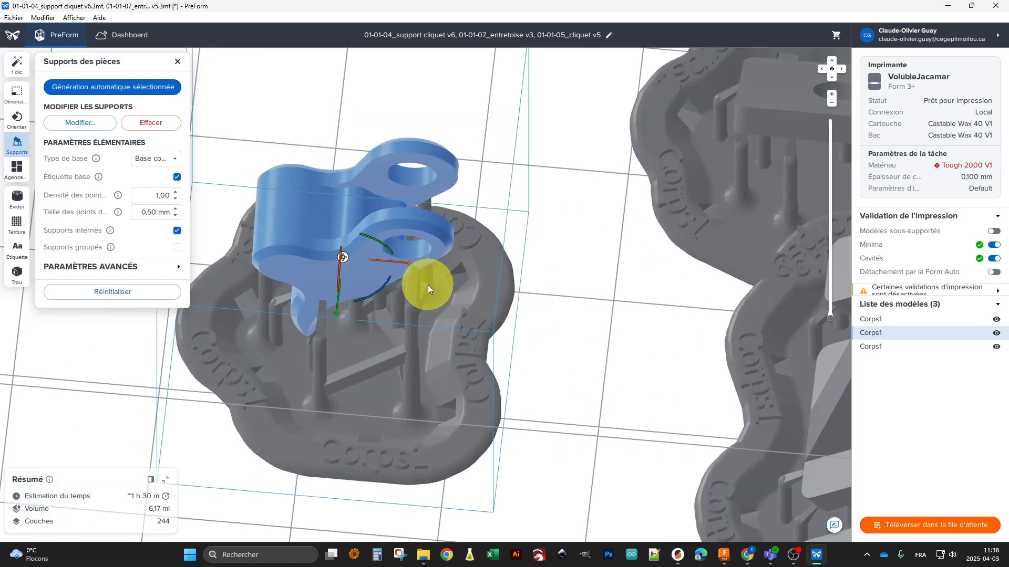
pyautogui.moveTo(531, 326); pyautogui.dragTo(420, 184, button='right')
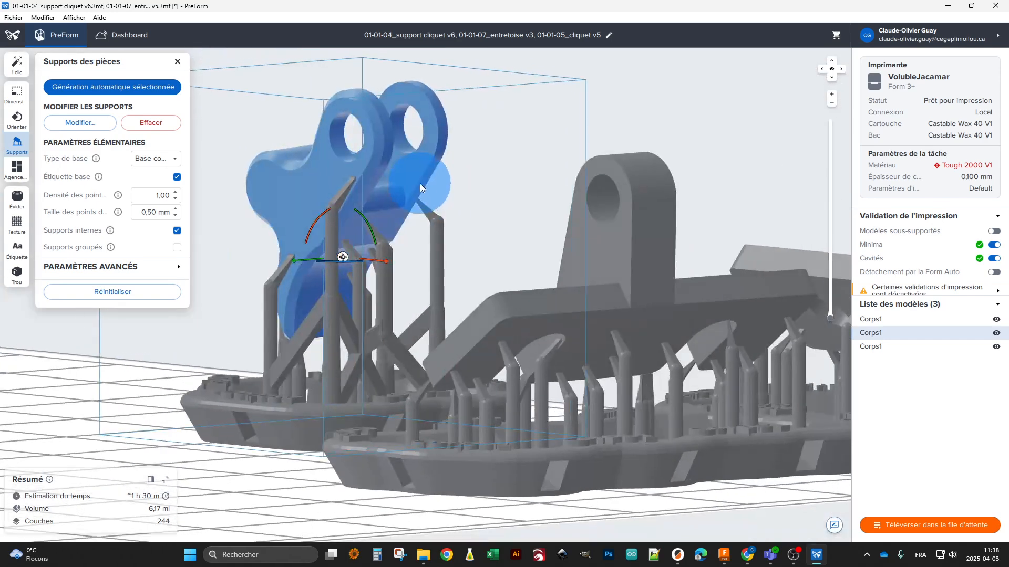
pyautogui.click(77, 126)
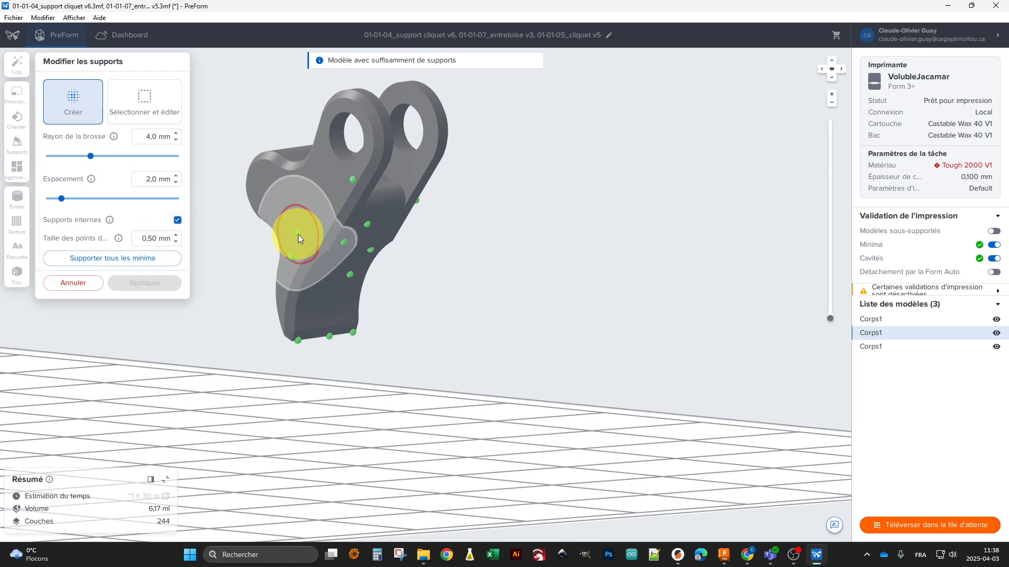
pyautogui.click(369, 189)
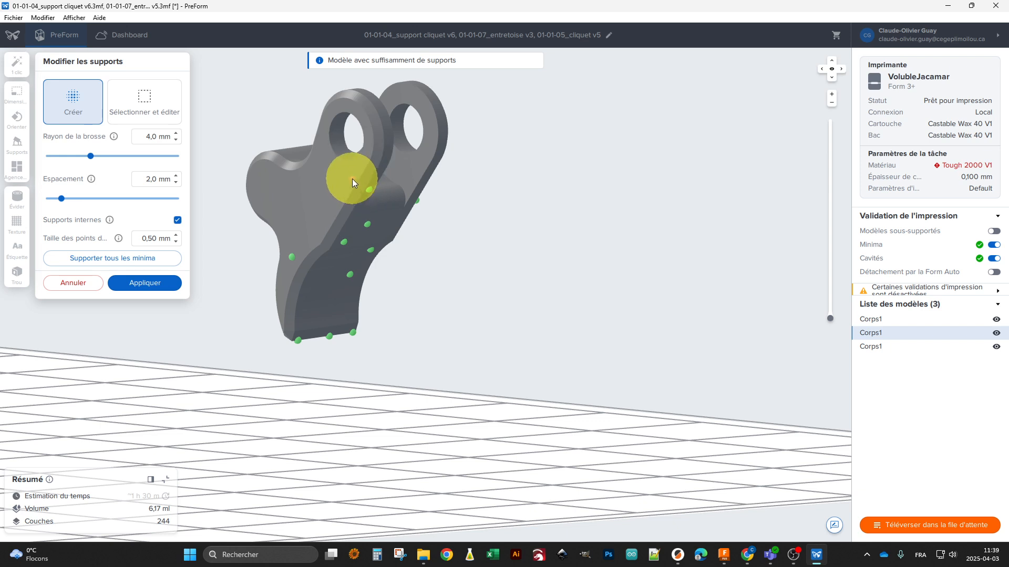
pyautogui.moveTo(352, 183)
pyautogui.mouseDown()
pyautogui.moveTo(296, 256)
pyautogui.moveTo(335, 211)
pyautogui.mouseUp()
pyautogui.click(169, 283)
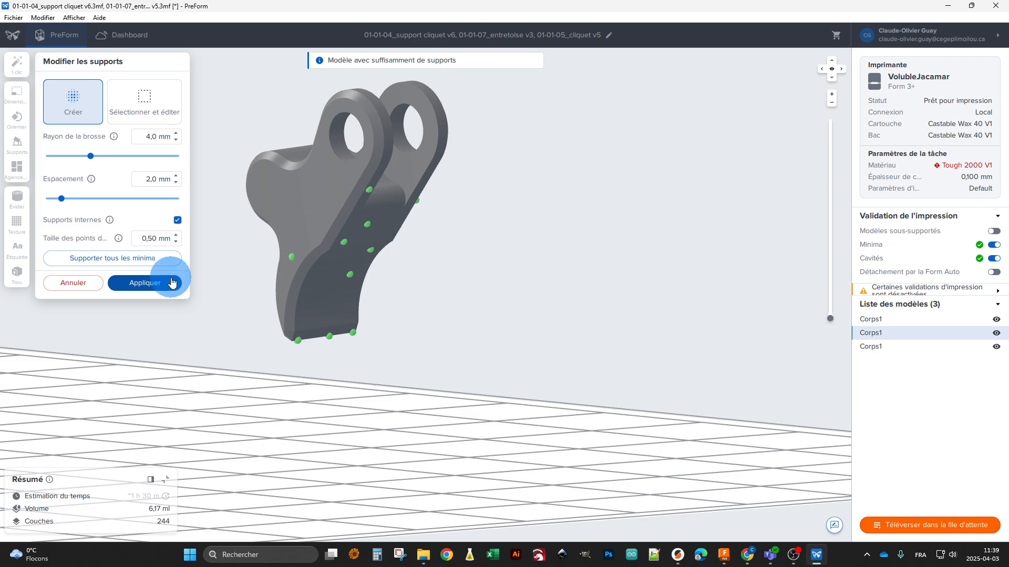
# Step: Enable the print validation check for under-supported models
pyautogui.moveTo(374, 373); pyautogui.dragTo(250, 415, button='right')
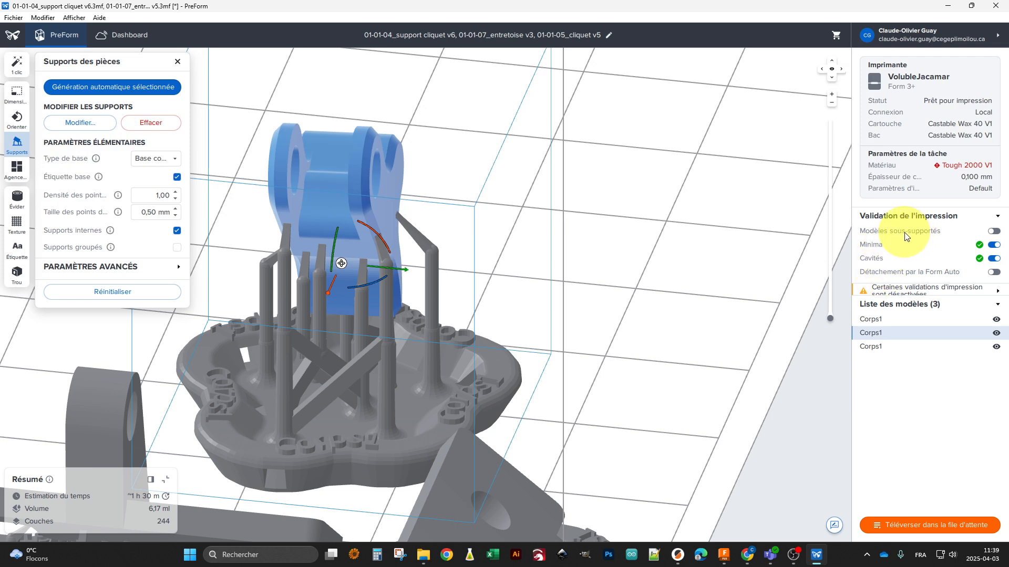
pyautogui.click(1000, 234)
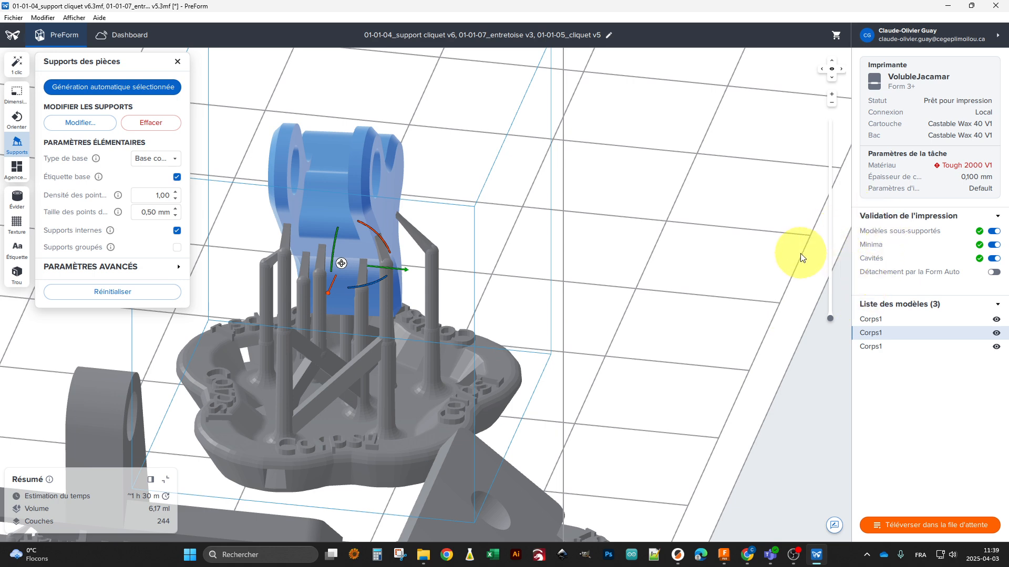
pyautogui.scroll(-3, 676, 340)
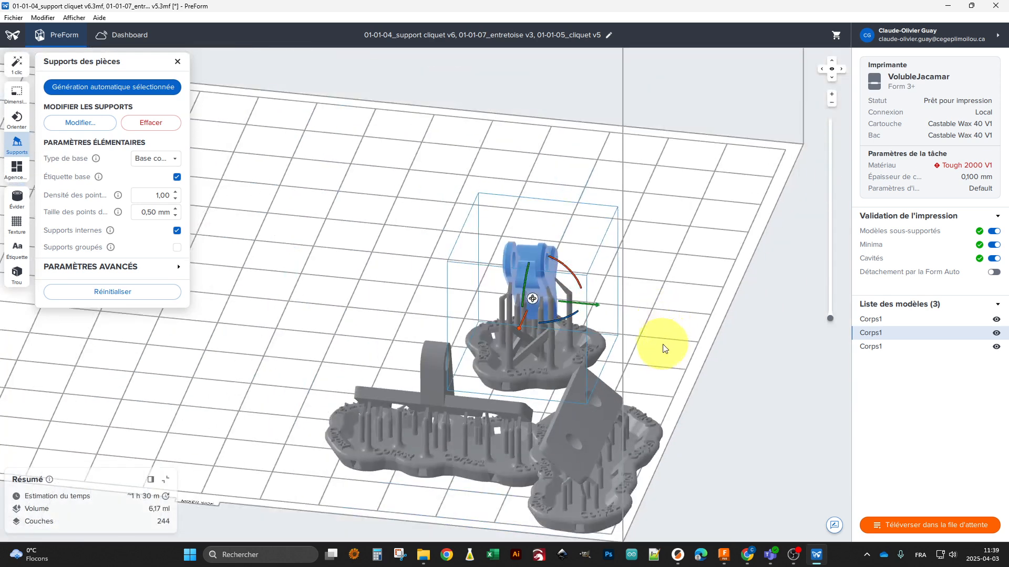
pyautogui.moveTo(654, 341); pyautogui.dragTo(783, 312, button='right')
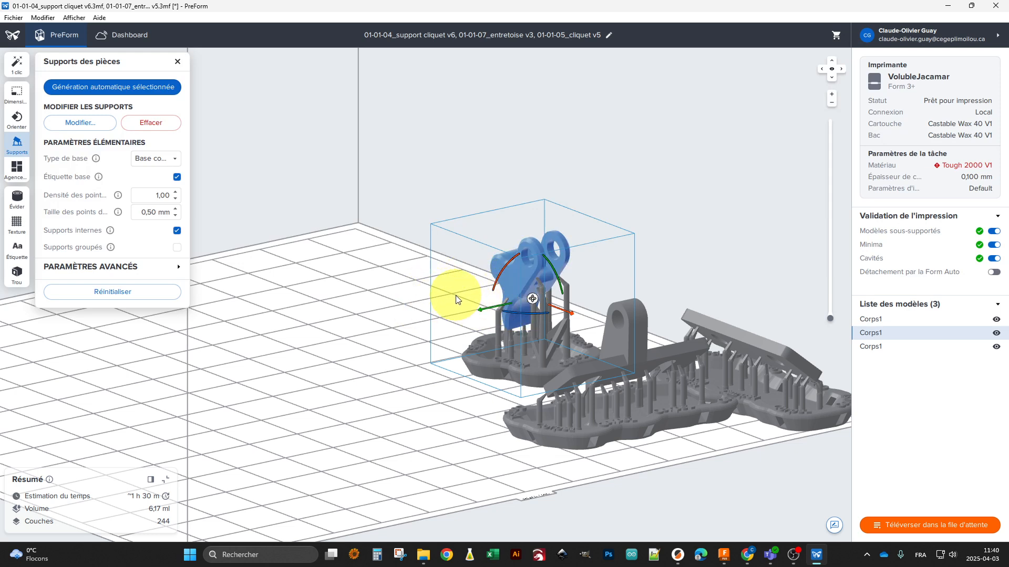
# Step: Examine the supports of the forked pawl, the slotted bracket and the two-hole plate from several sides, including how the parts sit on the platform
pyautogui.scroll(5, 464, 303)
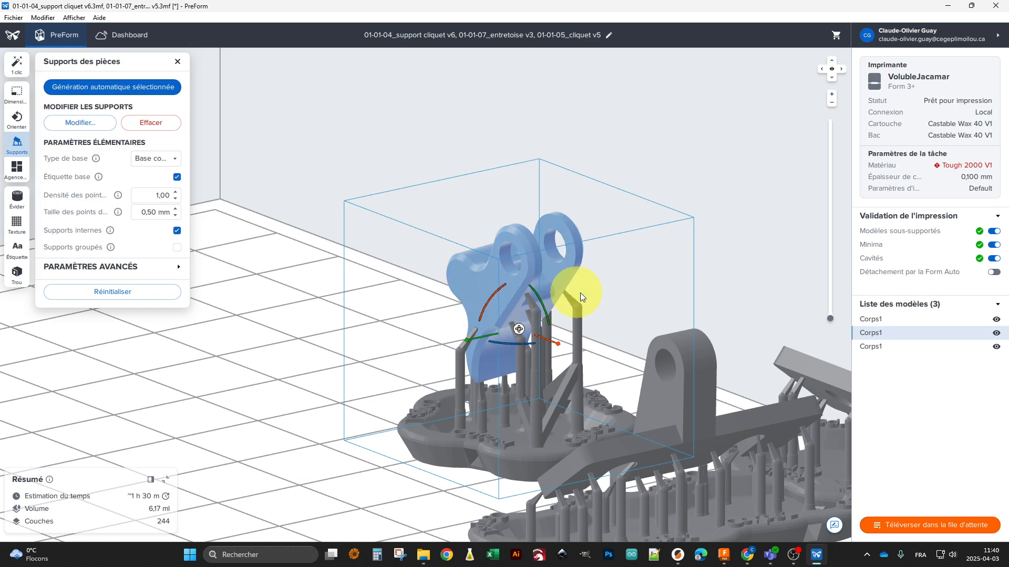
pyautogui.moveTo(651, 289); pyautogui.dragTo(590, 257, button='middle')
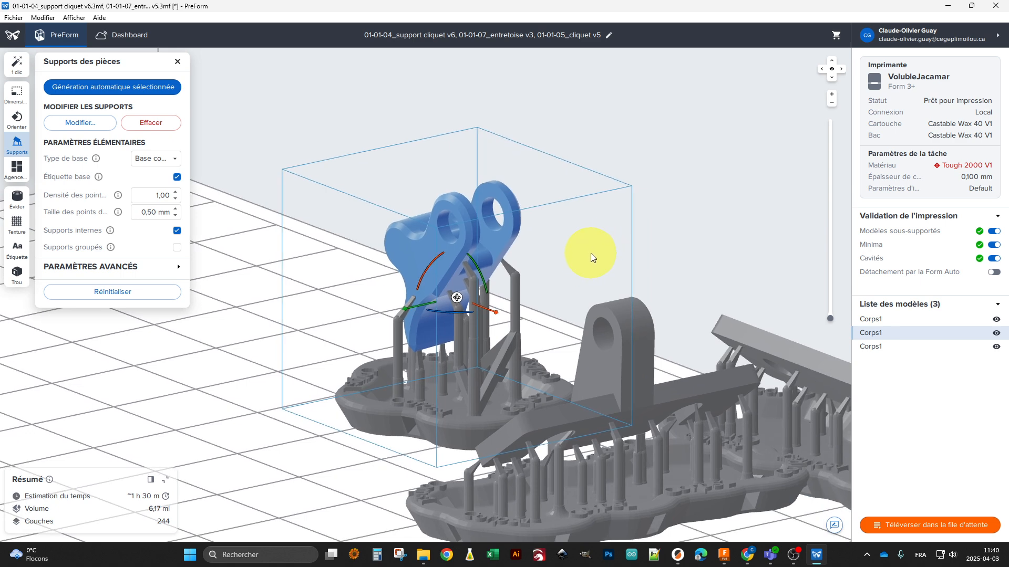
pyautogui.moveTo(590, 254); pyautogui.dragTo(570, 200, button='middle')
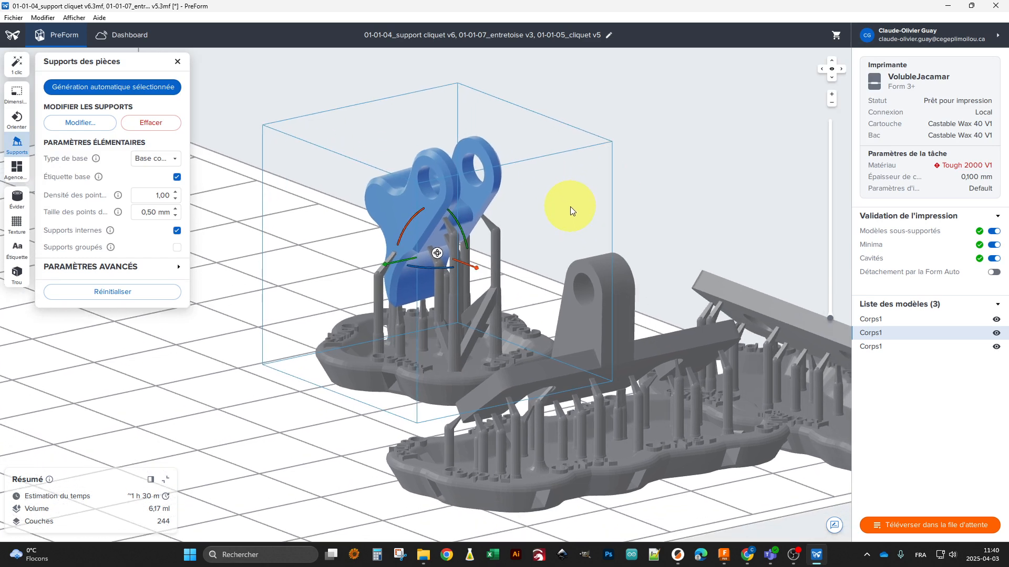
pyautogui.moveTo(663, 203); pyautogui.dragTo(581, 237, button='right')
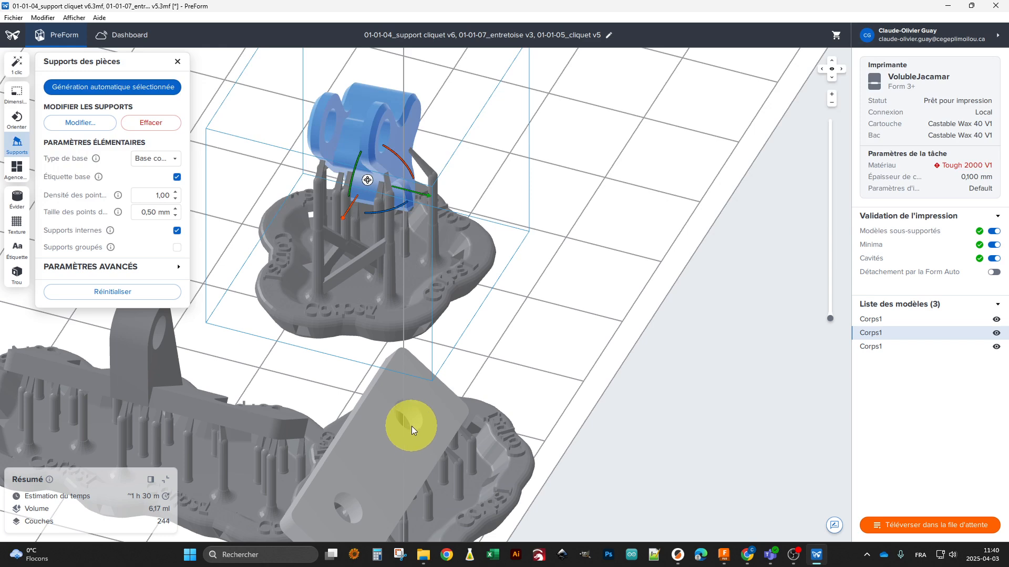
pyautogui.moveTo(254, 338); pyautogui.dragTo(548, 297, button='middle')
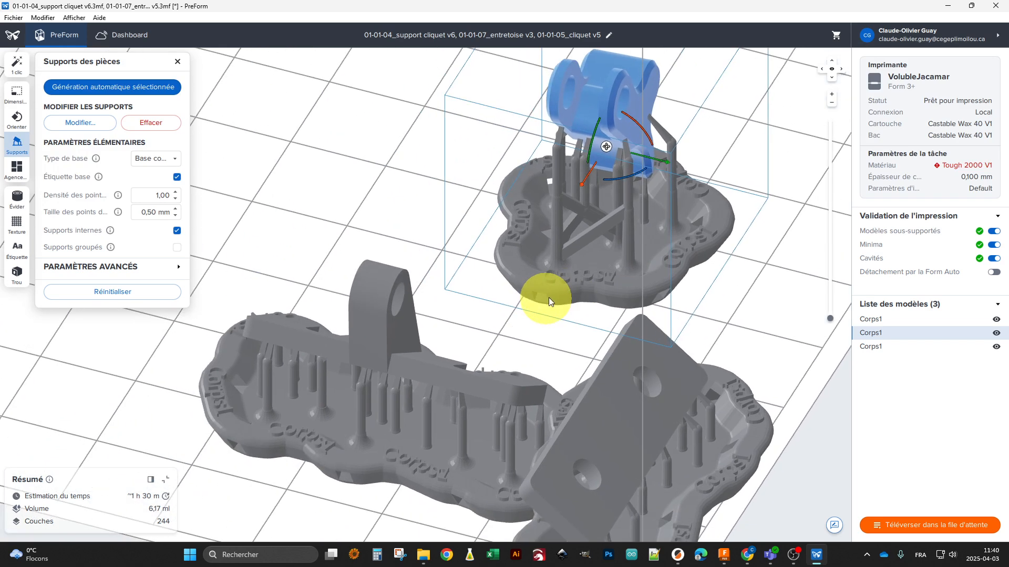
pyautogui.scroll(2, 472, 267)
pyautogui.scroll(-6, 484, 243)
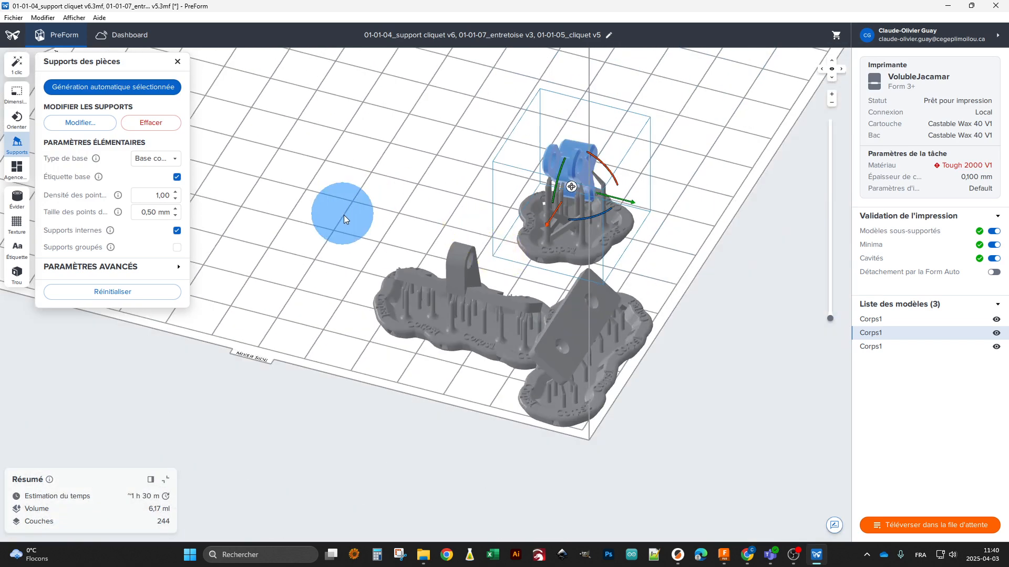
pyautogui.moveTo(343, 218); pyautogui.dragTo(419, 226, button='right')
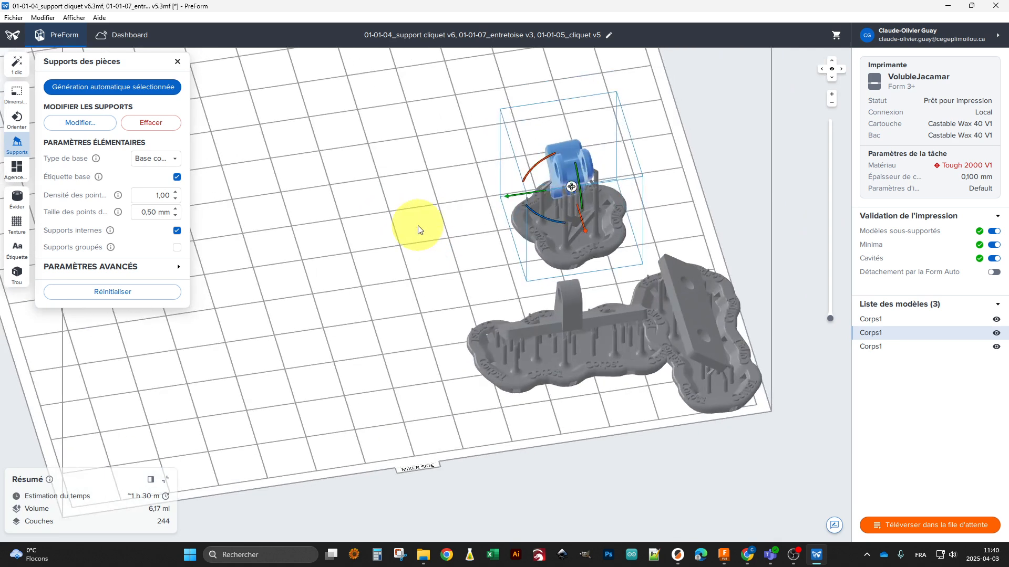
pyautogui.moveTo(394, 259); pyautogui.dragTo(475, 254, button='right')
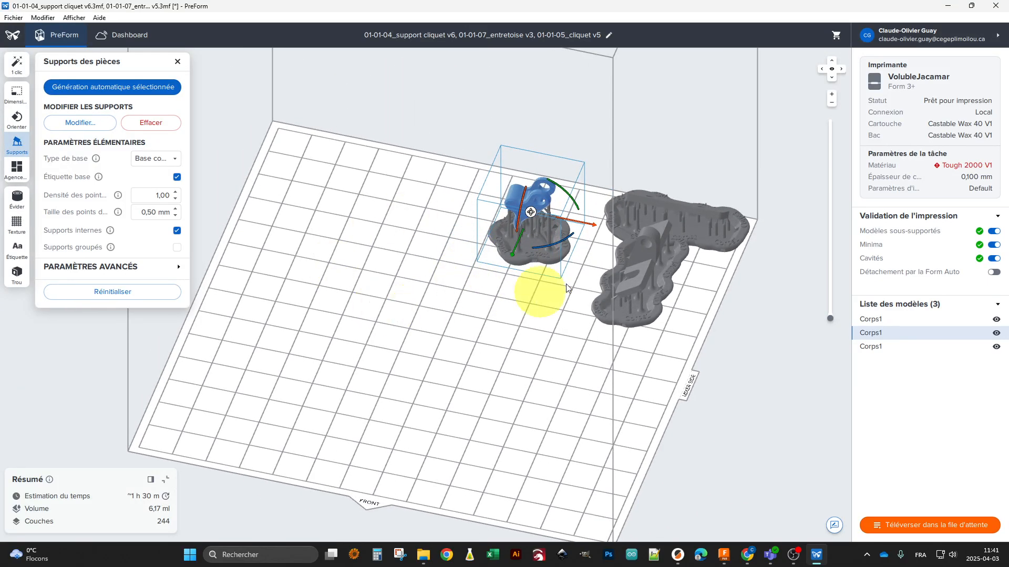
# Step: Confirm the job setup with Tough 2000 V1, 0.100 mm layers and Default print settings, and calculate the total print time
pyautogui.click(930, 120)
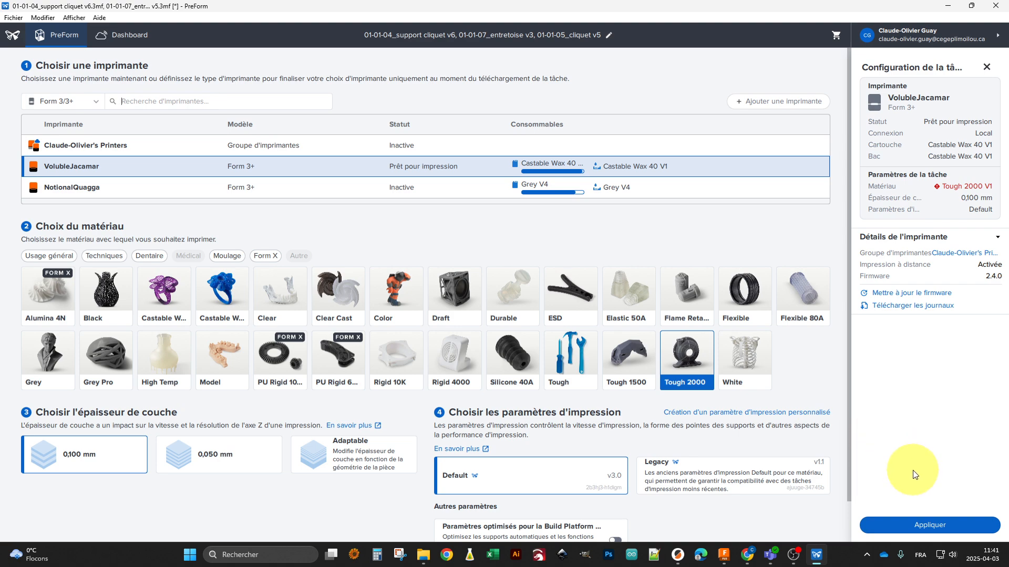
pyautogui.click(919, 525)
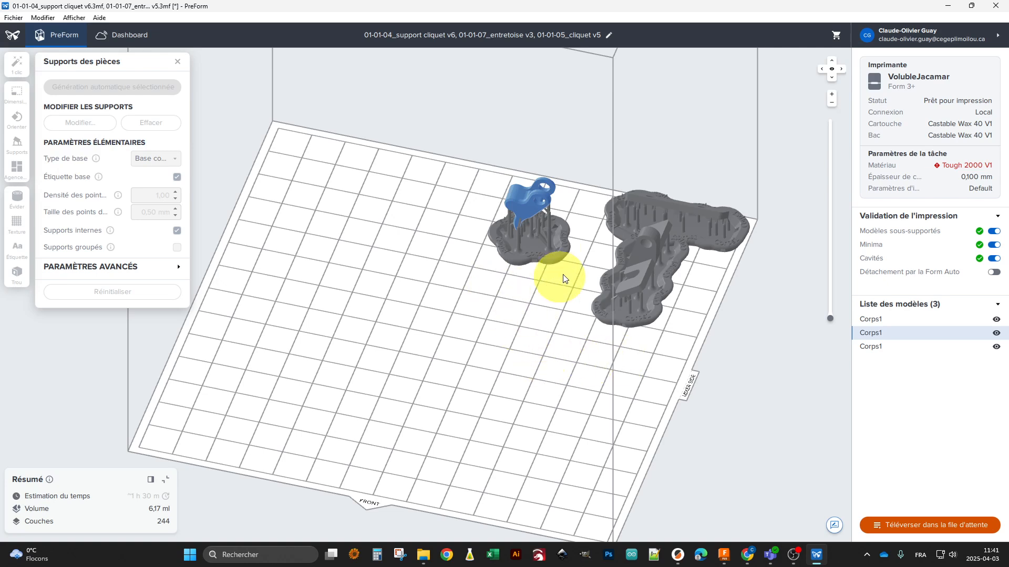
pyautogui.click(530, 233)
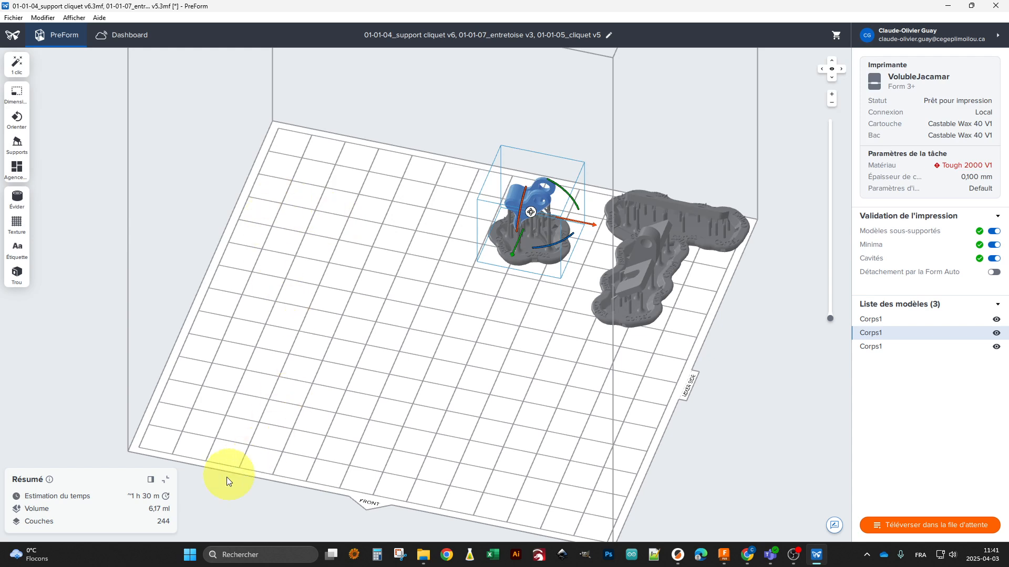
pyautogui.click(166, 497)
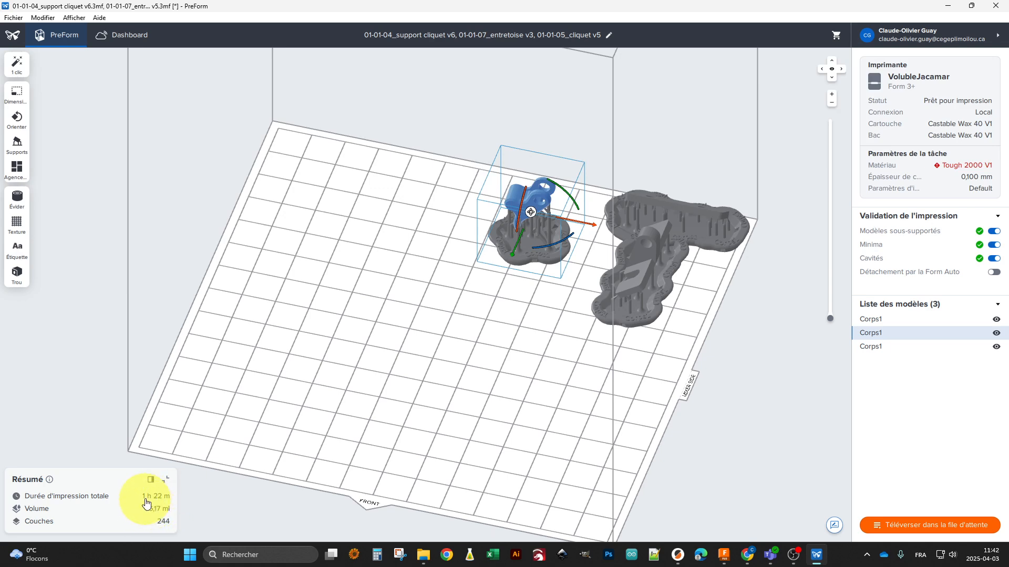
# Step: Arrange the three supported parts automatically on the build platform
pyautogui.moveTo(383, 371); pyautogui.dragTo(494, 332, button='right')
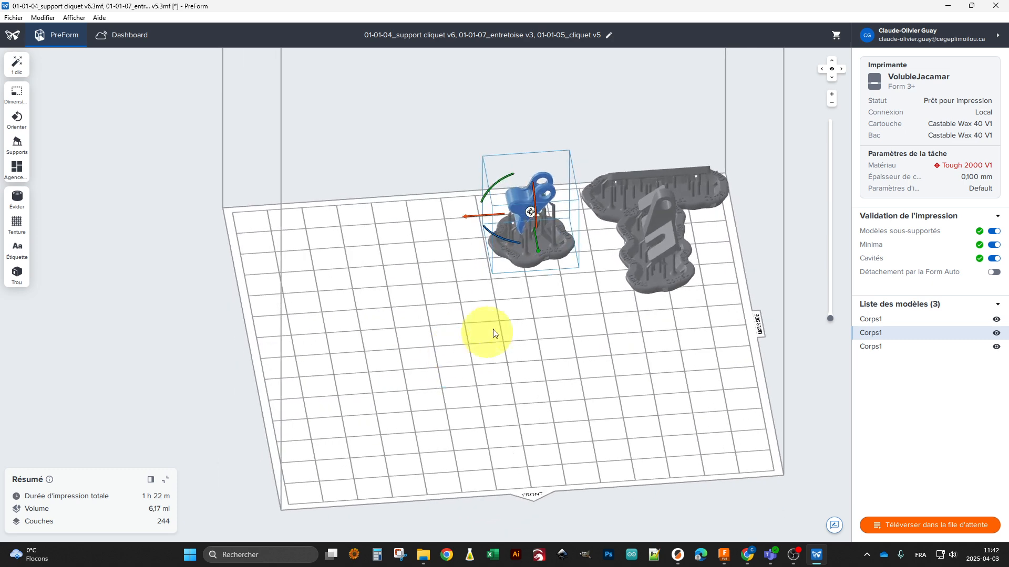
pyautogui.moveTo(529, 314); pyautogui.dragTo(494, 321, button='middle')
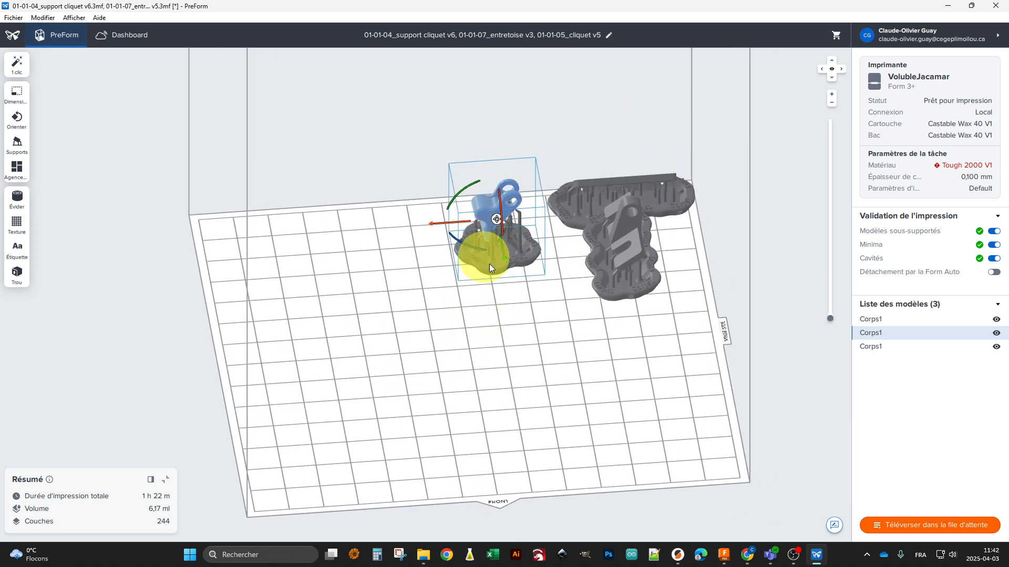
pyautogui.click(18, 168)
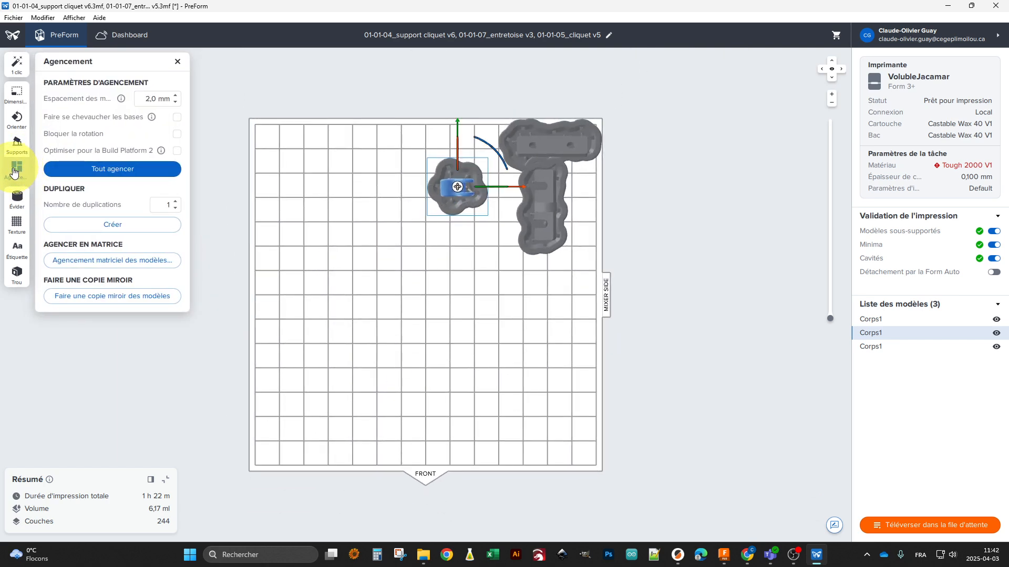
pyautogui.click(126, 169)
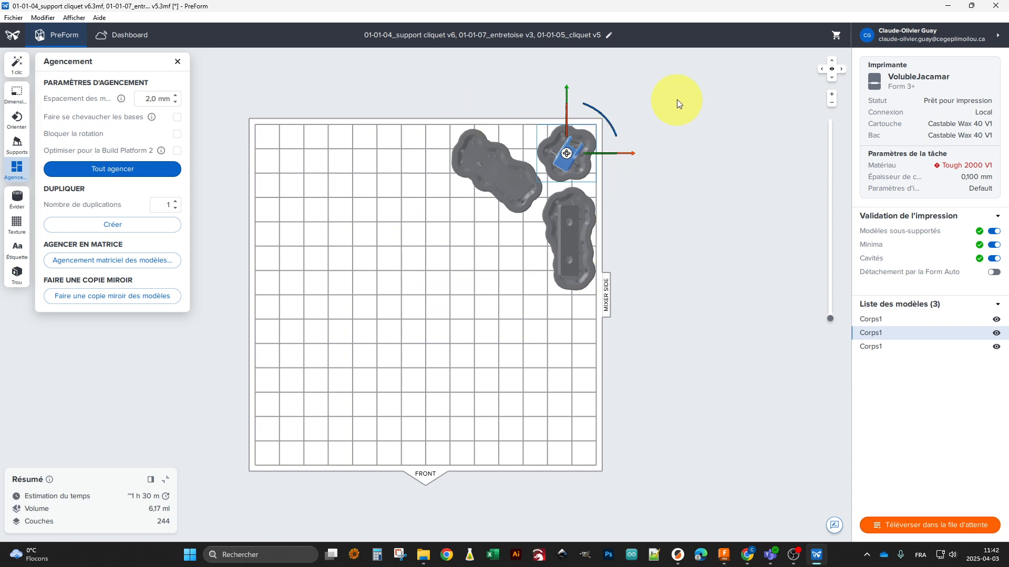
# Step: Select all three parts, move them together toward the front centre of the build platform, and clear the selection
pyautogui.moveTo(676, 81); pyautogui.dragTo(428, 331)
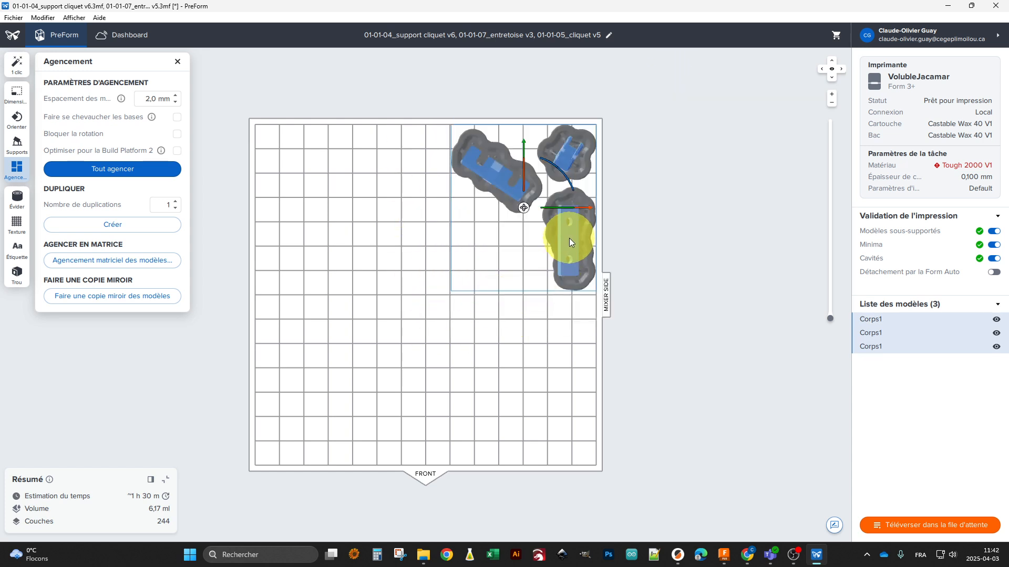
pyautogui.moveTo(569, 238); pyautogui.dragTo(456, 406)
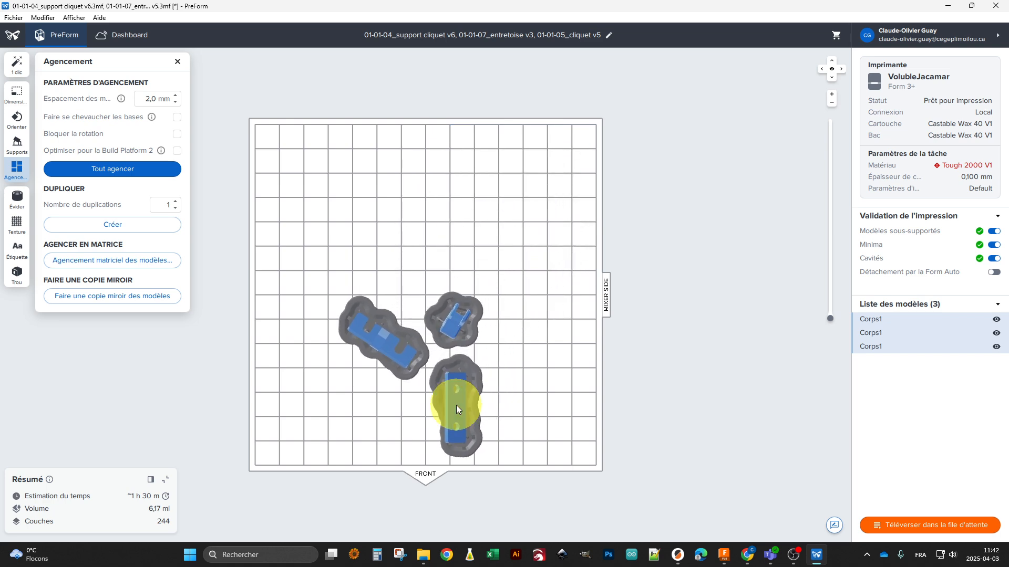
pyautogui.click(657, 377)
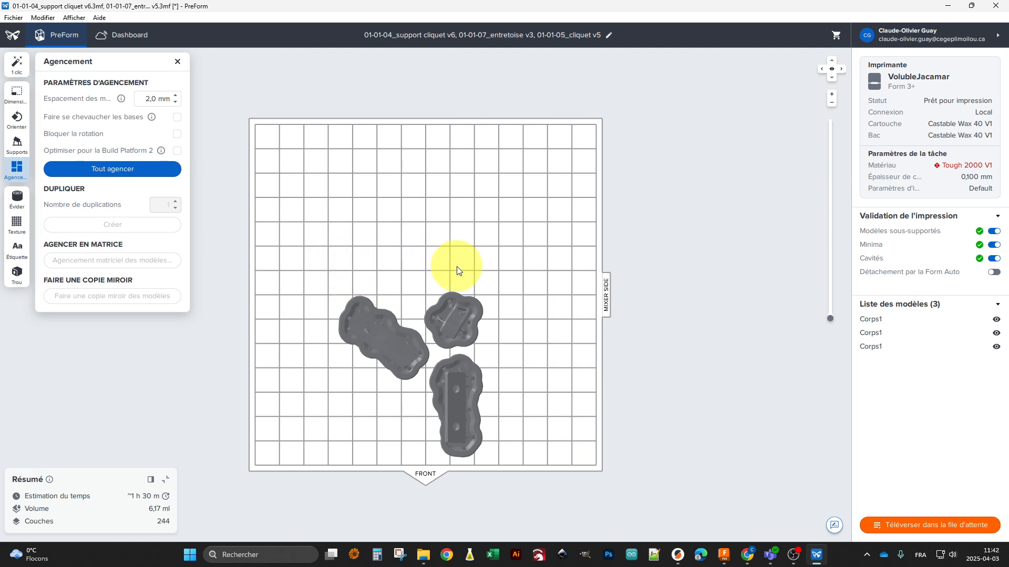
# Step: Select all three parts and create 2 duplicates of each
pyautogui.moveTo(549, 255); pyautogui.dragTo(338, 459)
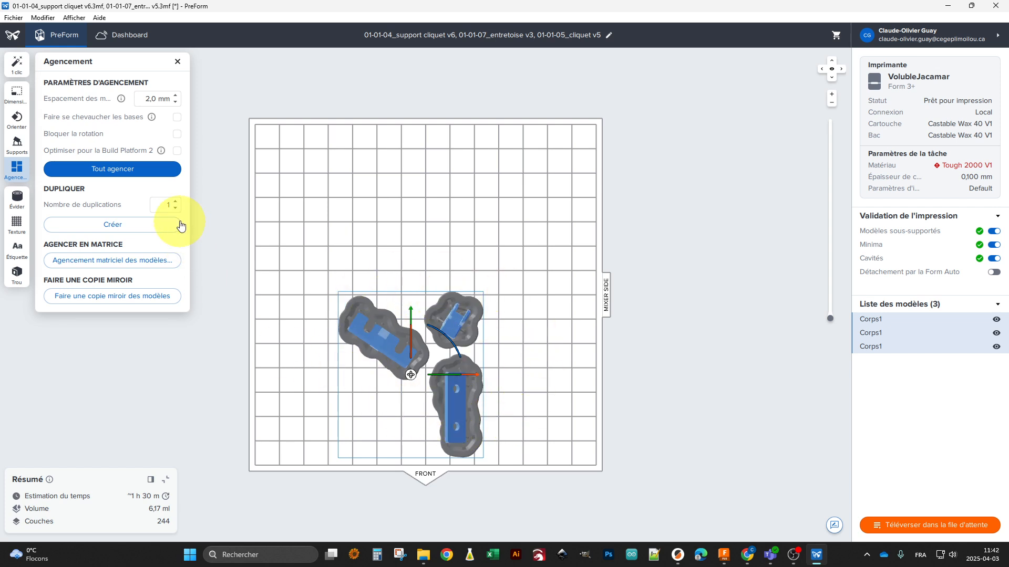
pyautogui.click(177, 202)
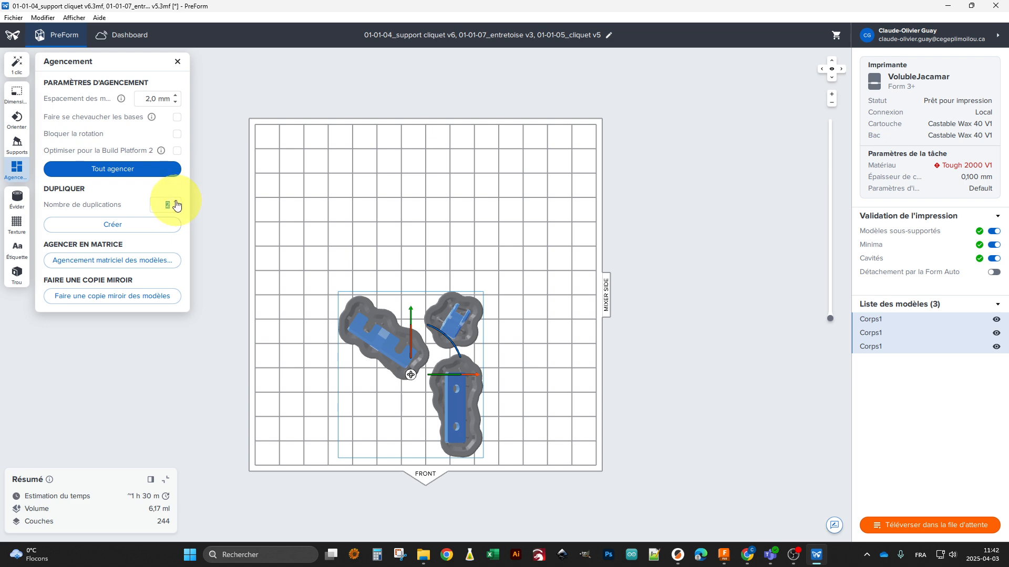
pyautogui.click(157, 229)
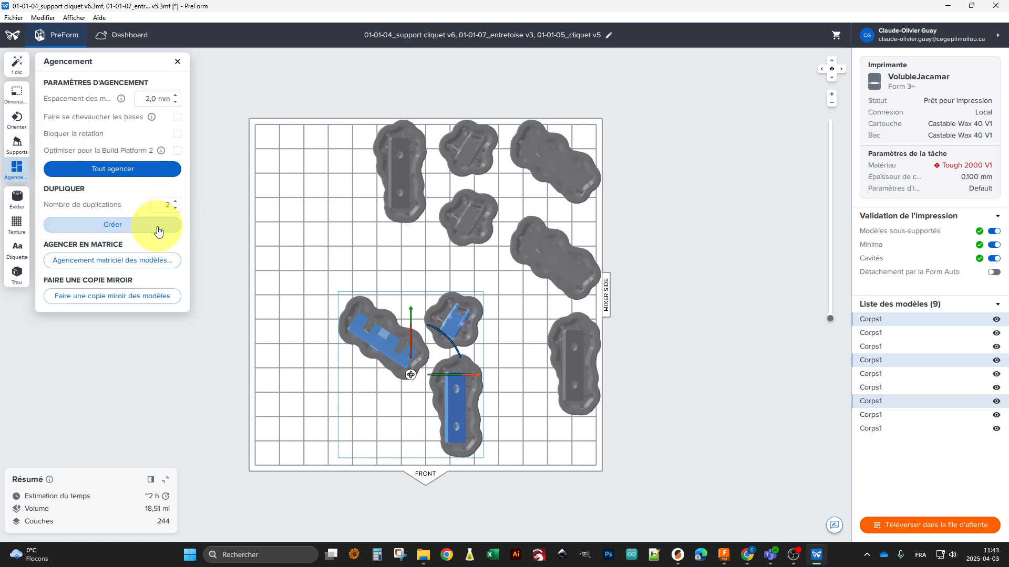
pyautogui.moveTo(471, 310); pyautogui.dragTo(432, 297)
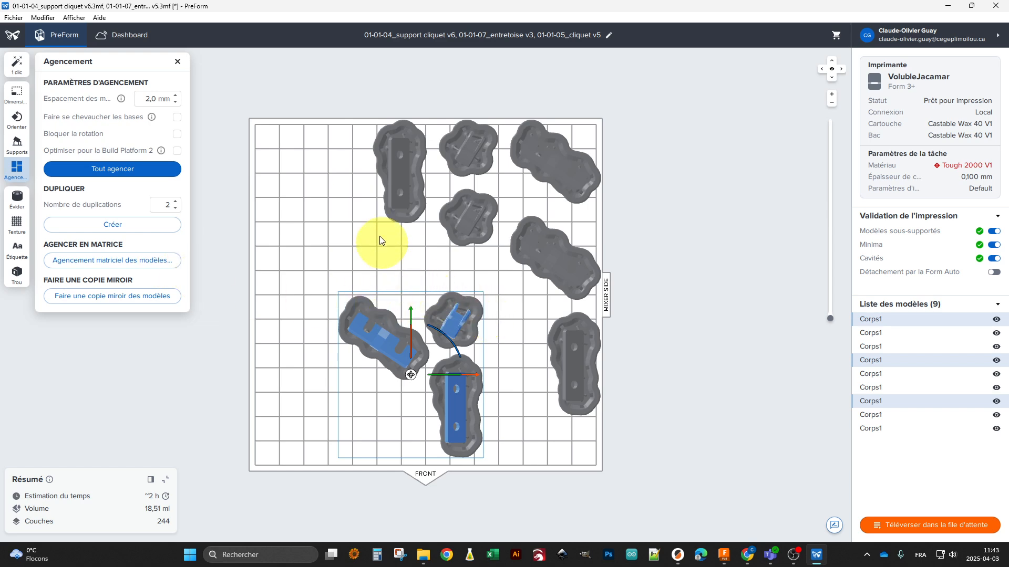
# Step: Arrange the original parts and their duplicates automatically on the build platform and check the resulting layout
pyautogui.moveTo(528, 346); pyautogui.dragTo(492, 230, button='right')
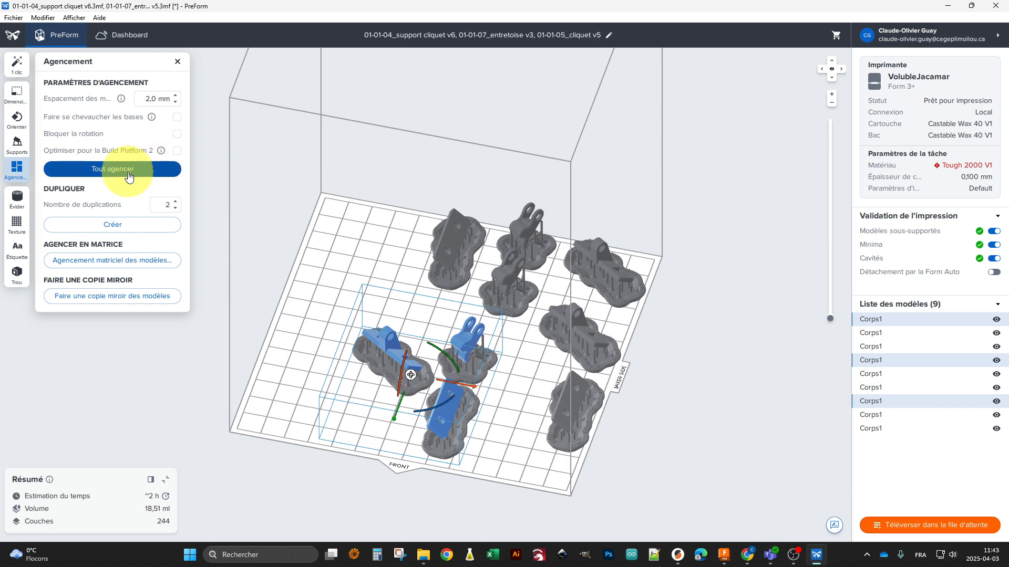
pyautogui.click(158, 173)
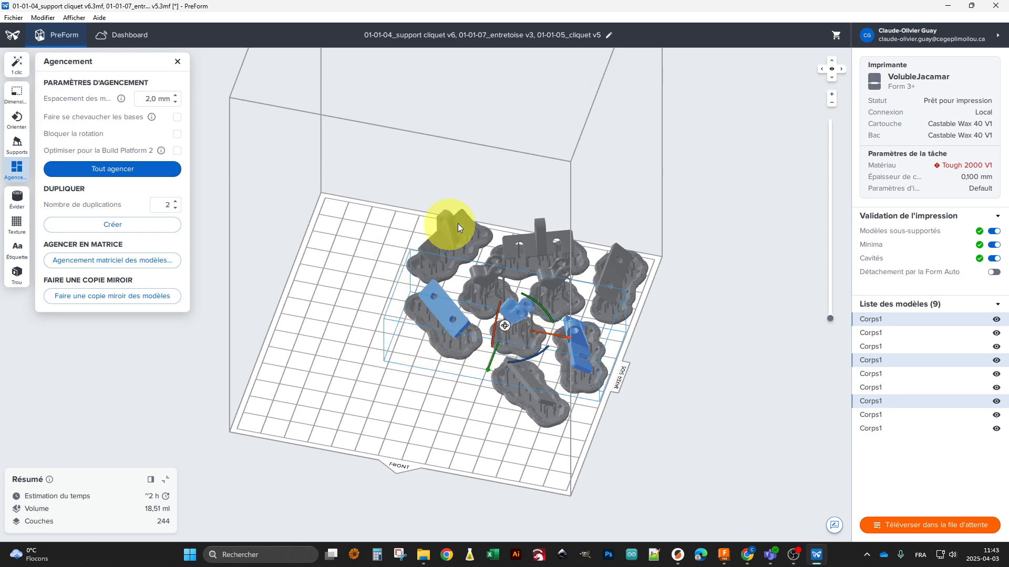
pyautogui.moveTo(664, 353); pyautogui.dragTo(667, 415, button='right')
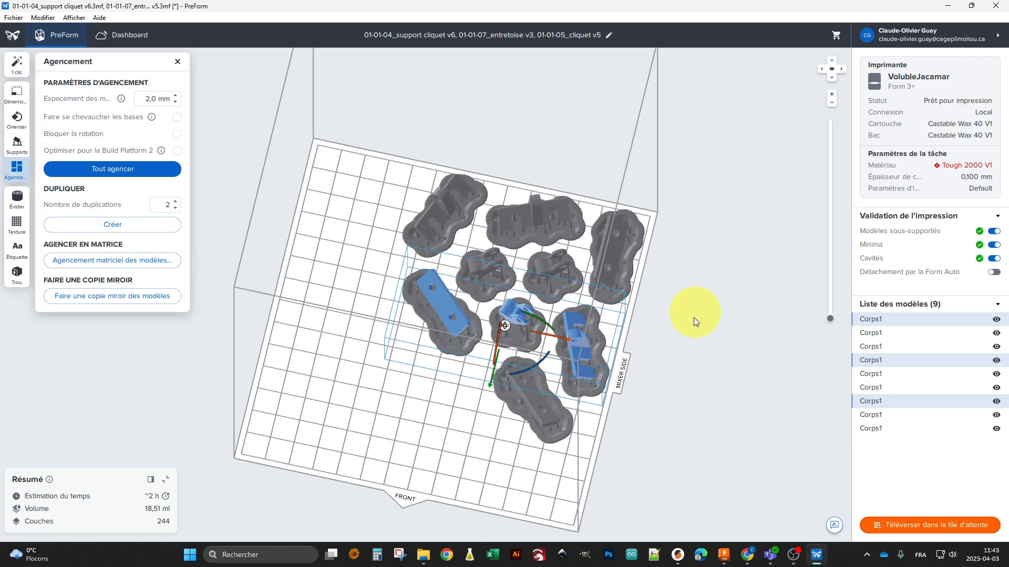
pyautogui.moveTo(675, 345); pyautogui.dragTo(688, 332, button='middle')
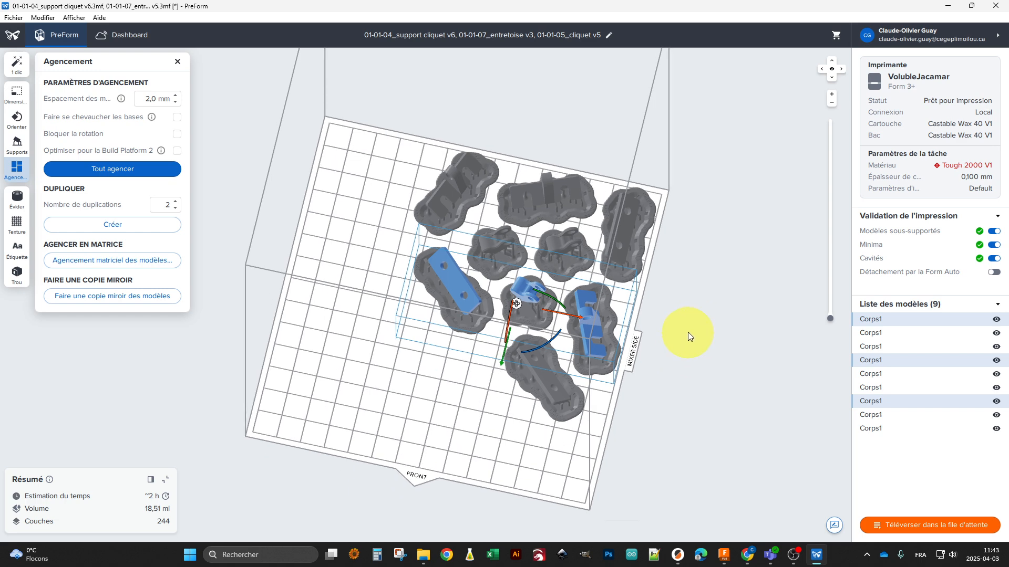